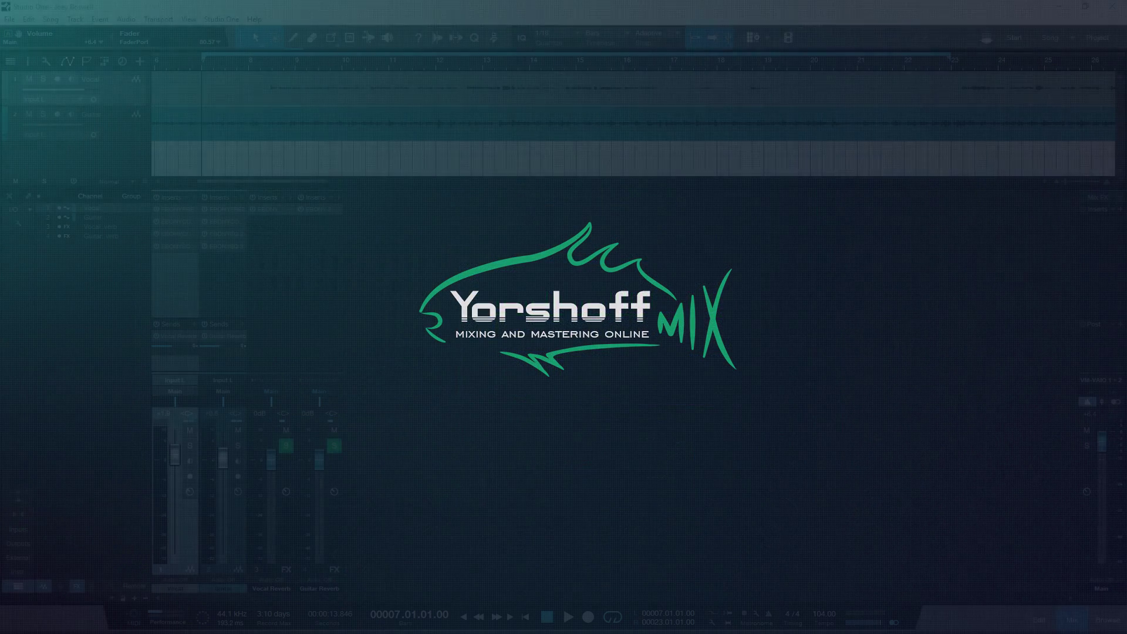
# Play the processed mix, then stop it so the playhead returns to bar 7.
pyautogui.press('space')
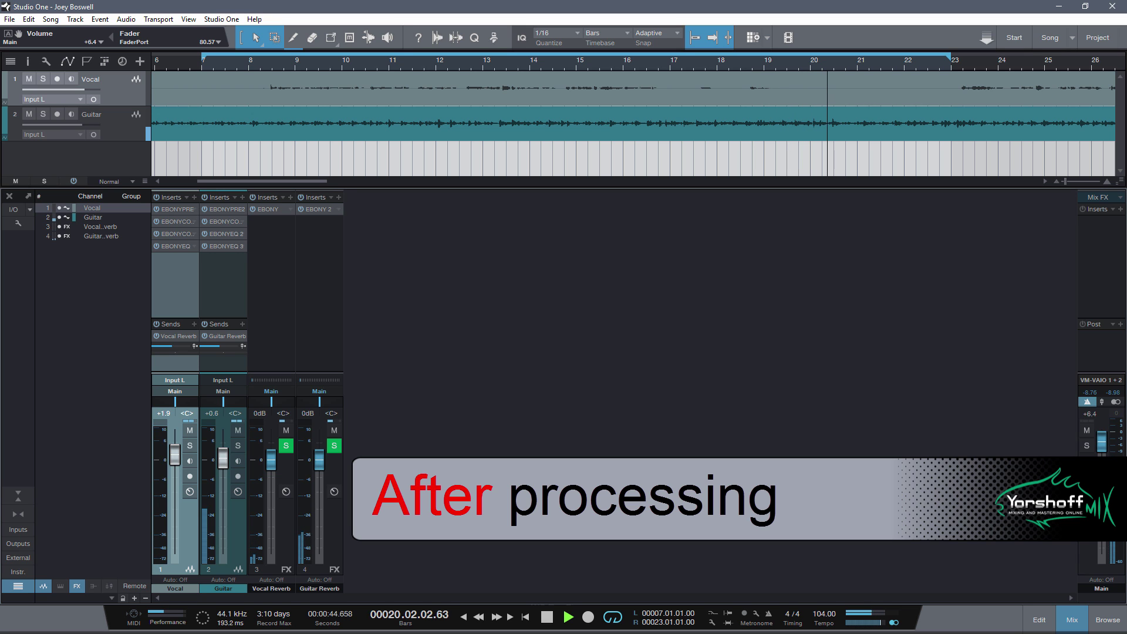
pyautogui.press('space')
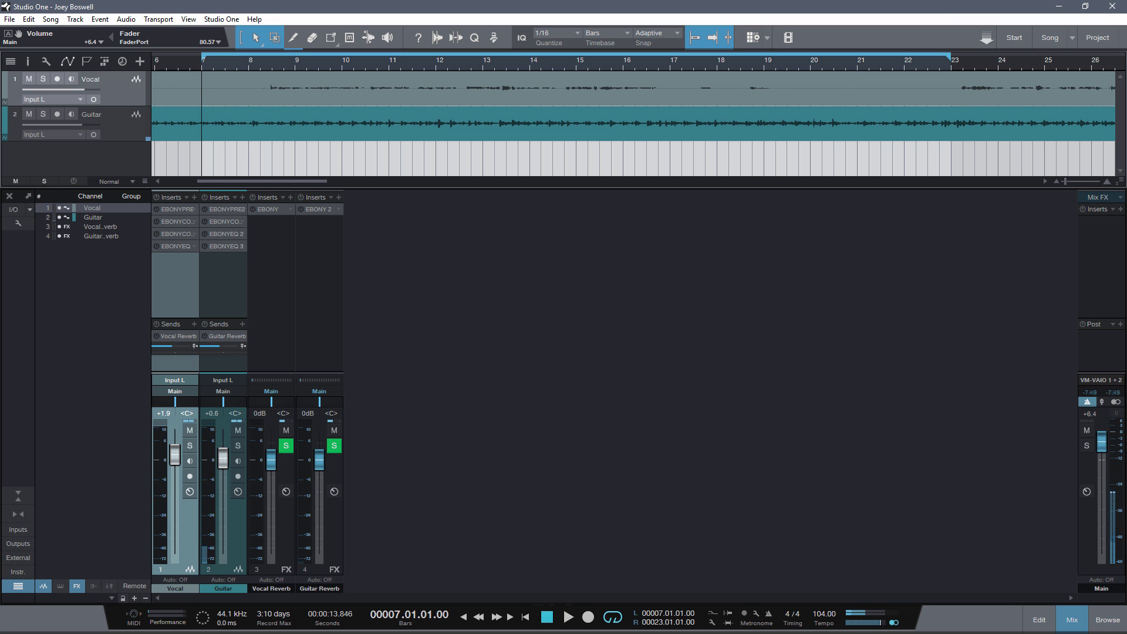
# Solo the Vocal and audition preamps D112, D277, D82 and D82S, settling back on E411.
pyautogui.press('s')
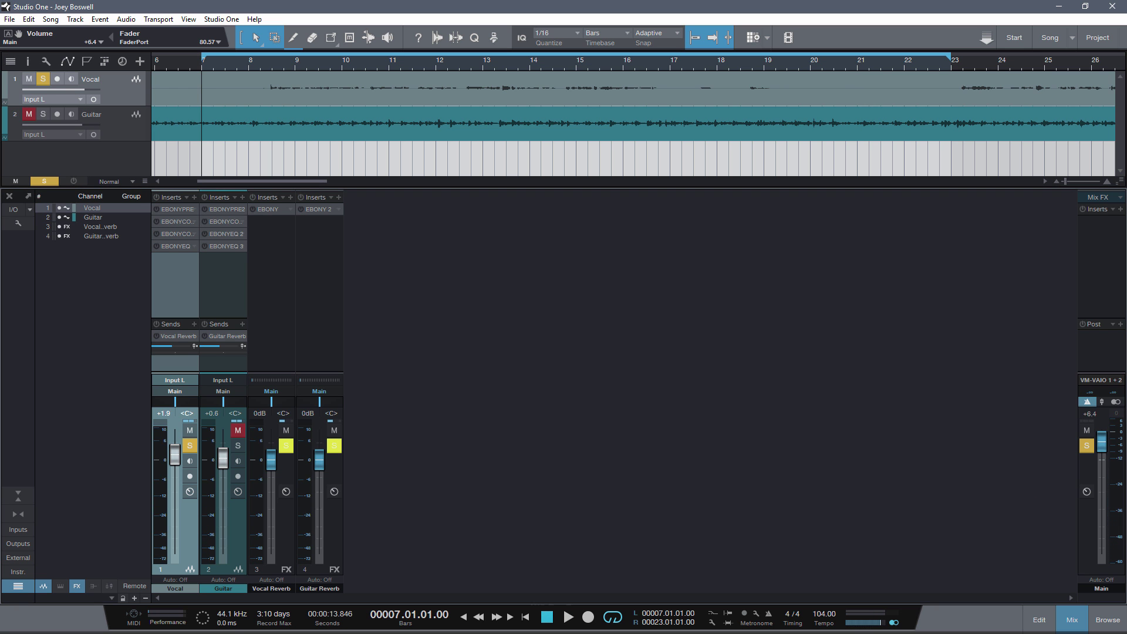
pyautogui.press('F11')
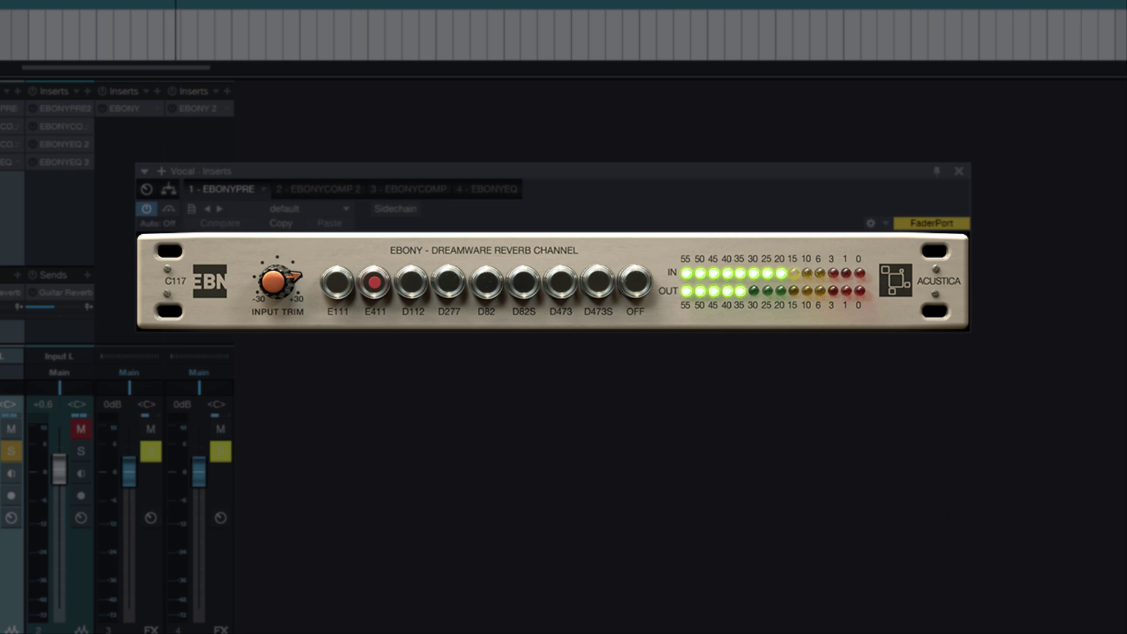
pyautogui.click(411, 283)
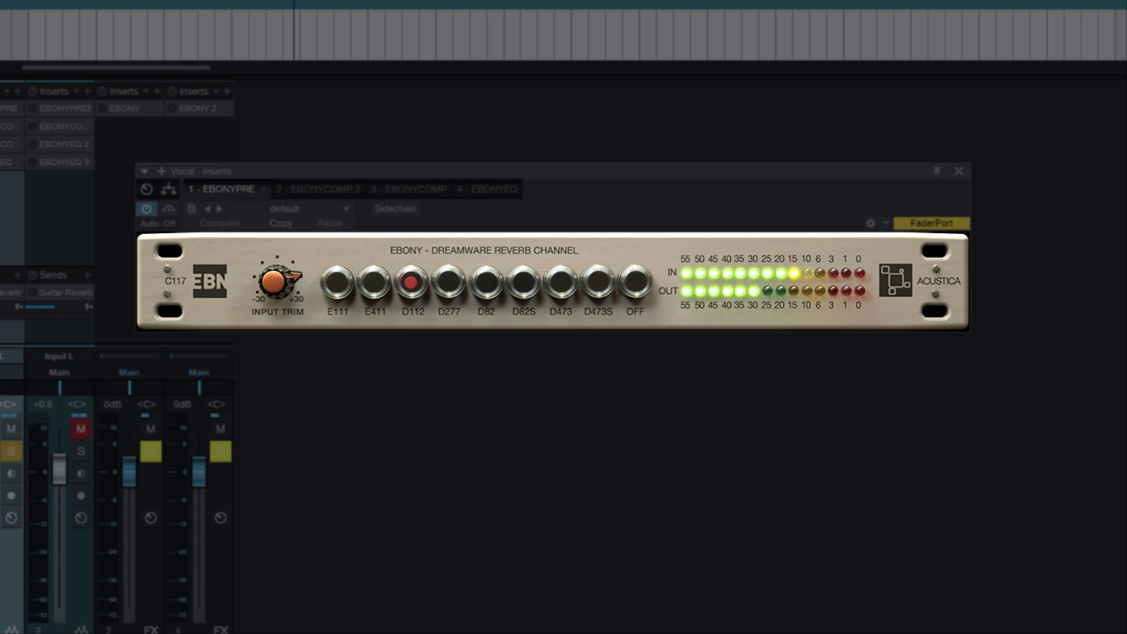
pyautogui.click(448, 282)
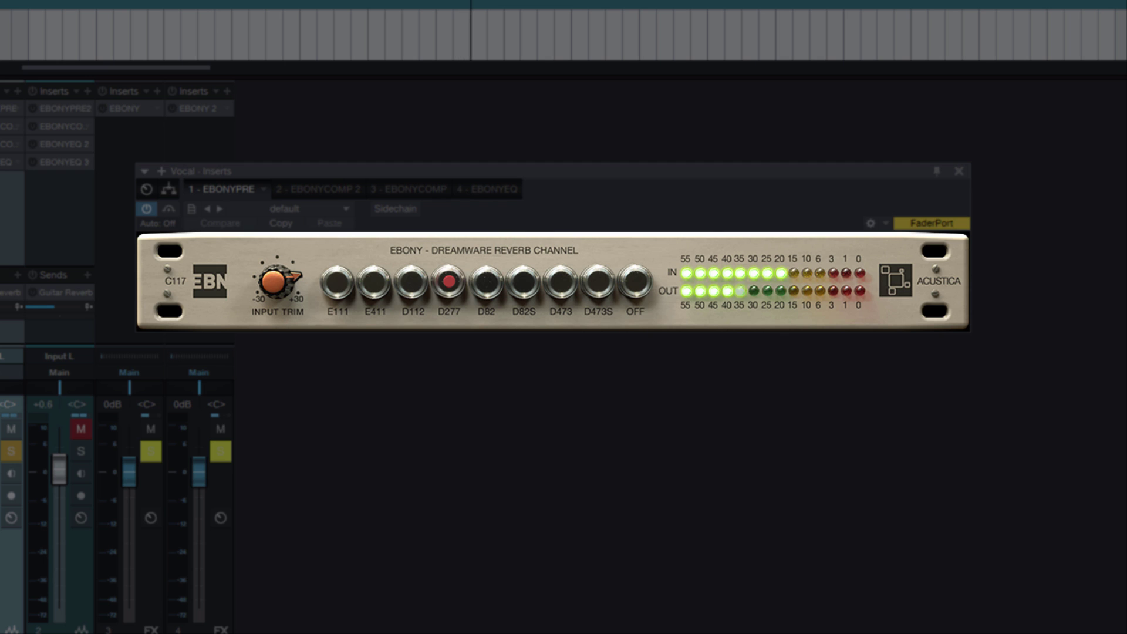
pyautogui.click(486, 283)
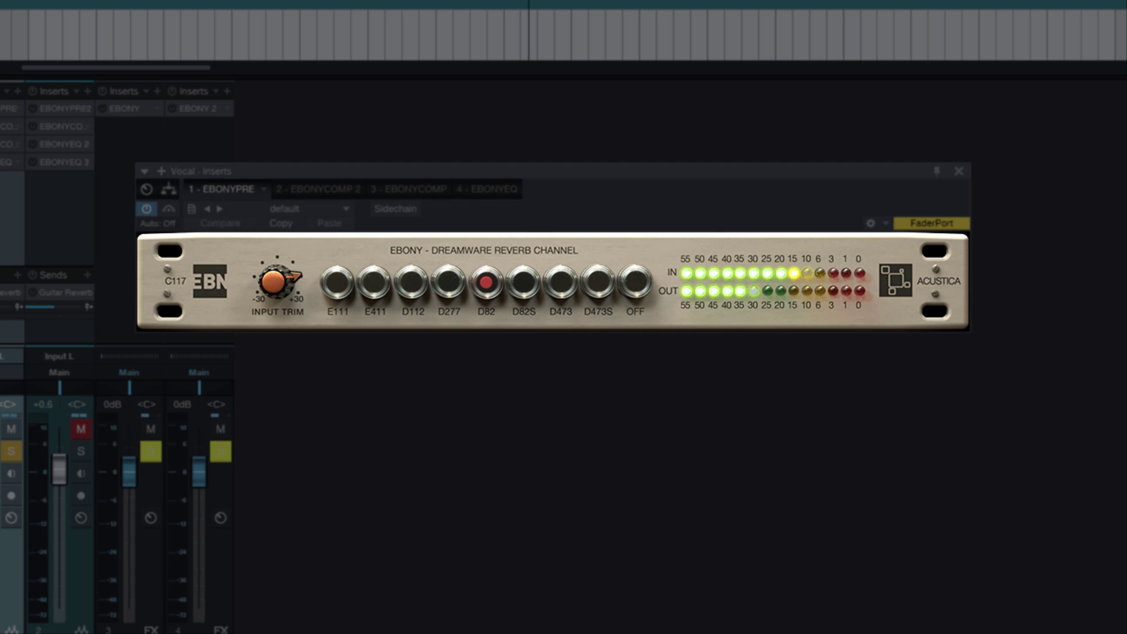
pyautogui.click(523, 282)
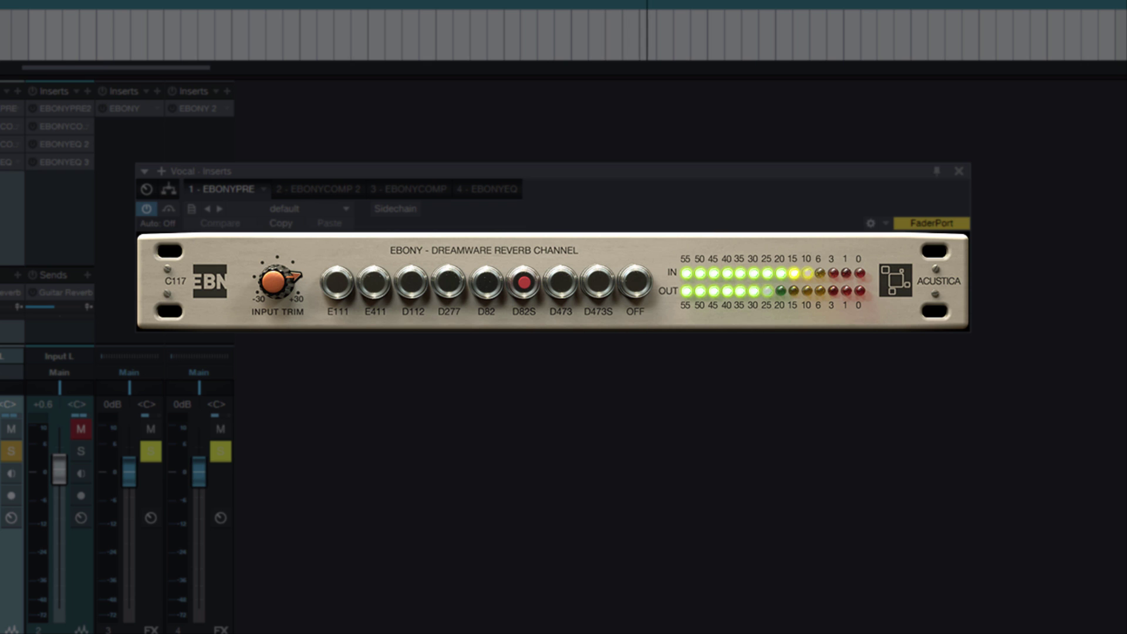
pyautogui.click(374, 282)
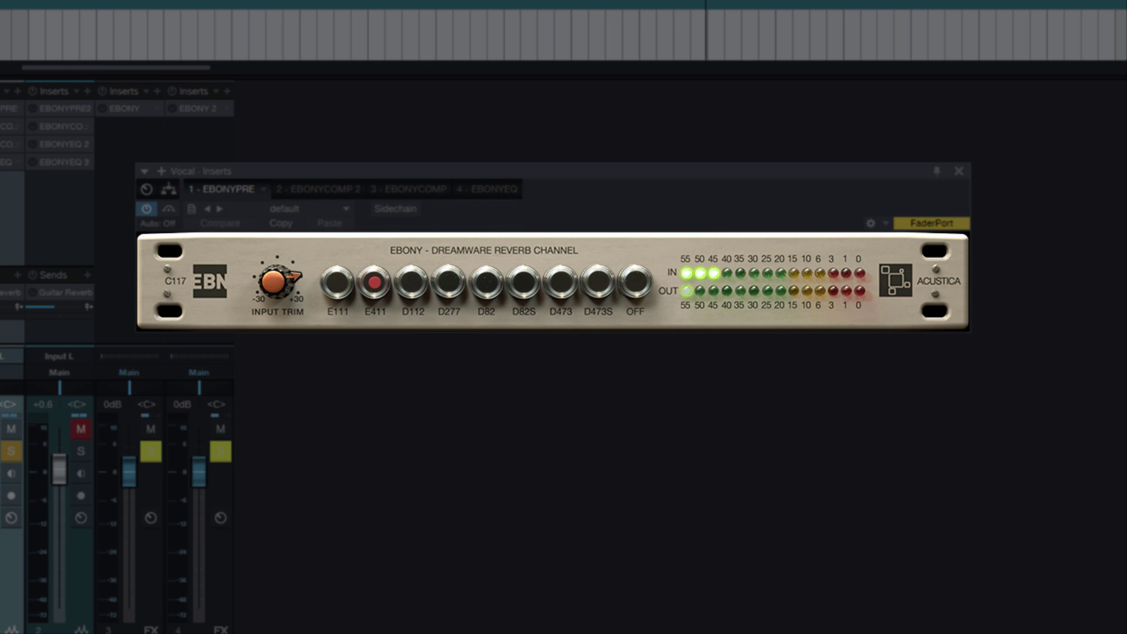
pyautogui.click(317, 189)
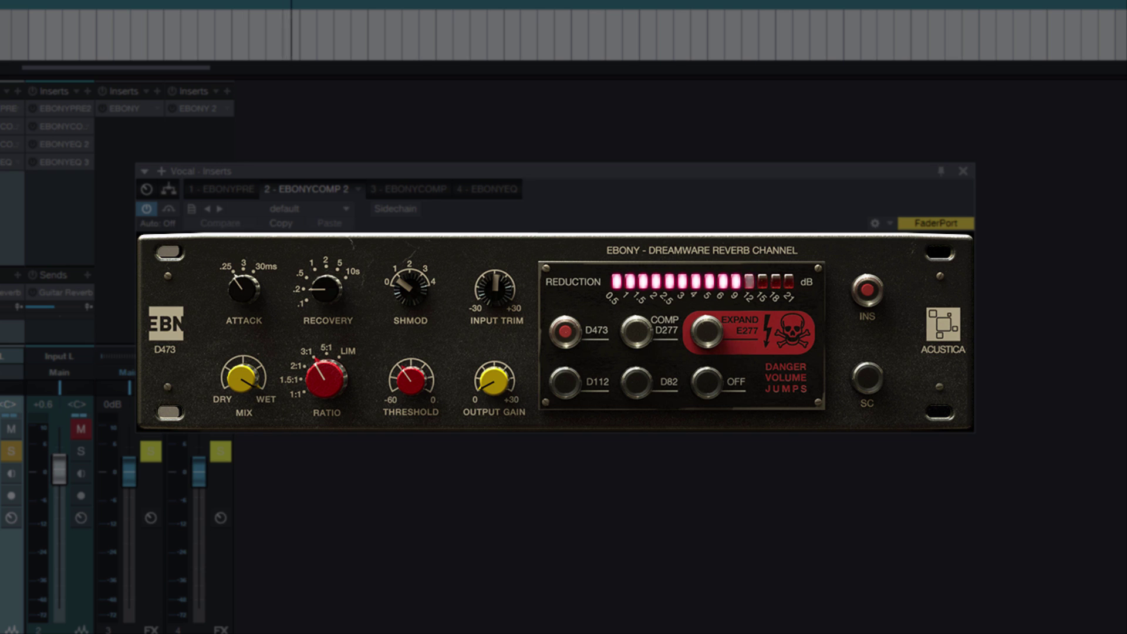
# Raise the EBONYCOMP 2 threshold to ease the vocal's gain reduction.
pyautogui.moveTo(411, 382); pyautogui.dragTo(411, 358)
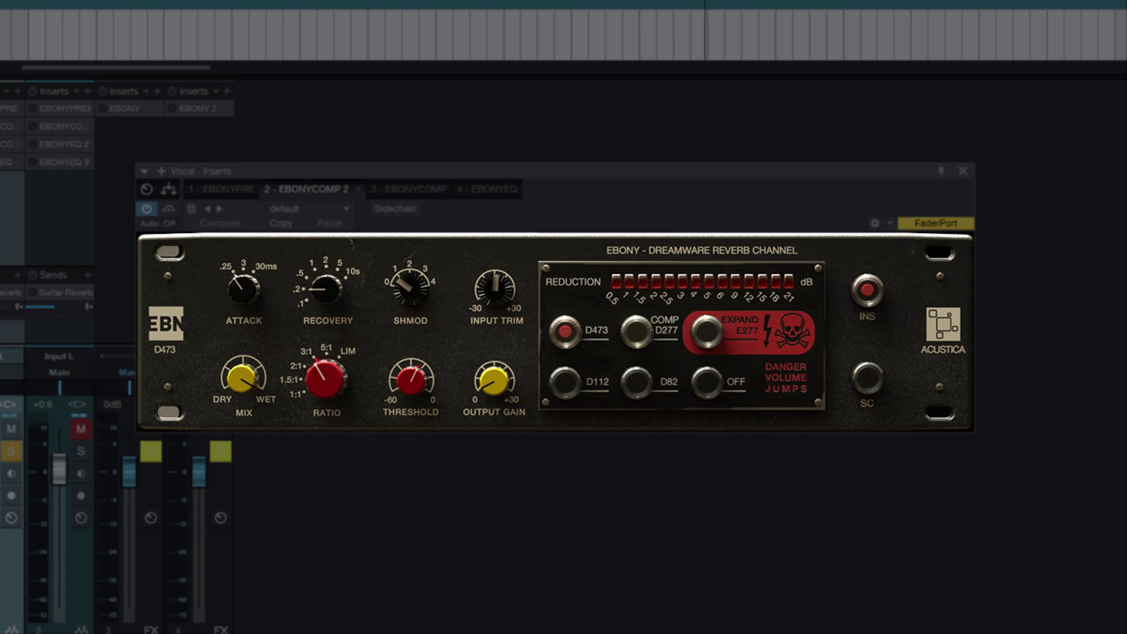
# On the vocal's D112 compressor, lower the threshold and turn recovery toward SLO.
pyautogui.click(407, 189)
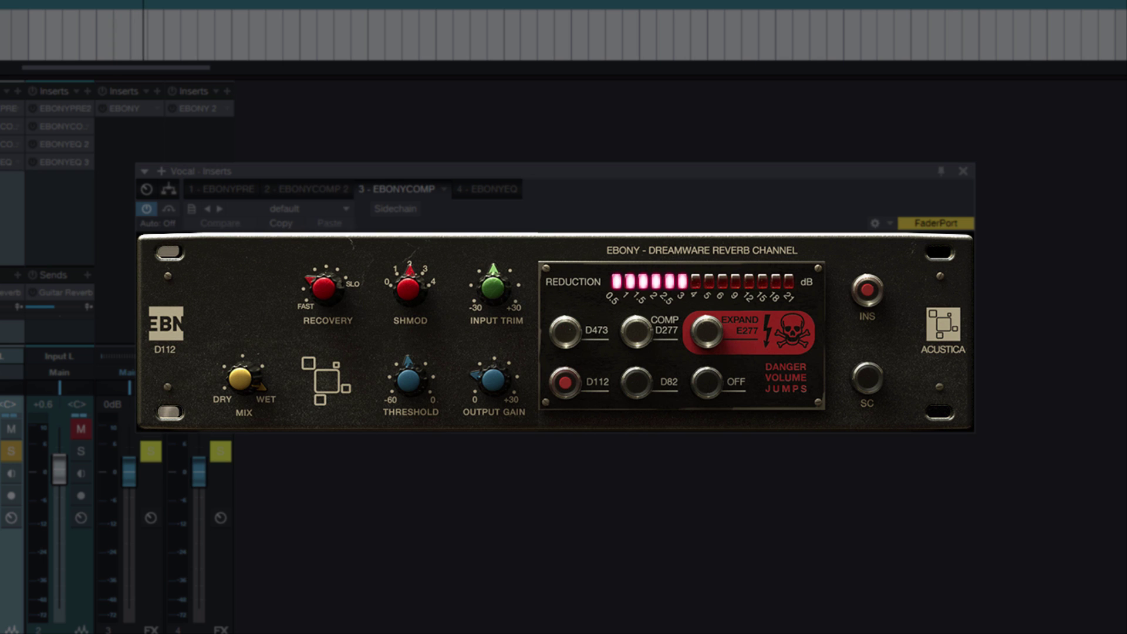
pyautogui.moveTo(407, 380); pyautogui.dragTo(408, 402)
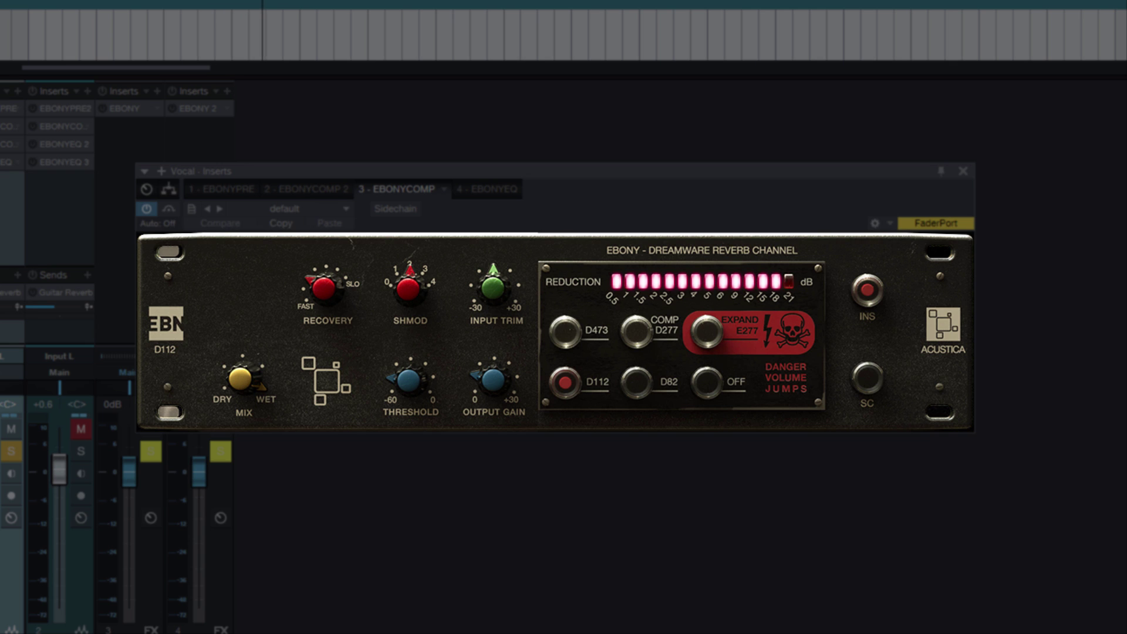
pyautogui.moveTo(324, 289); pyautogui.dragTo(323, 263)
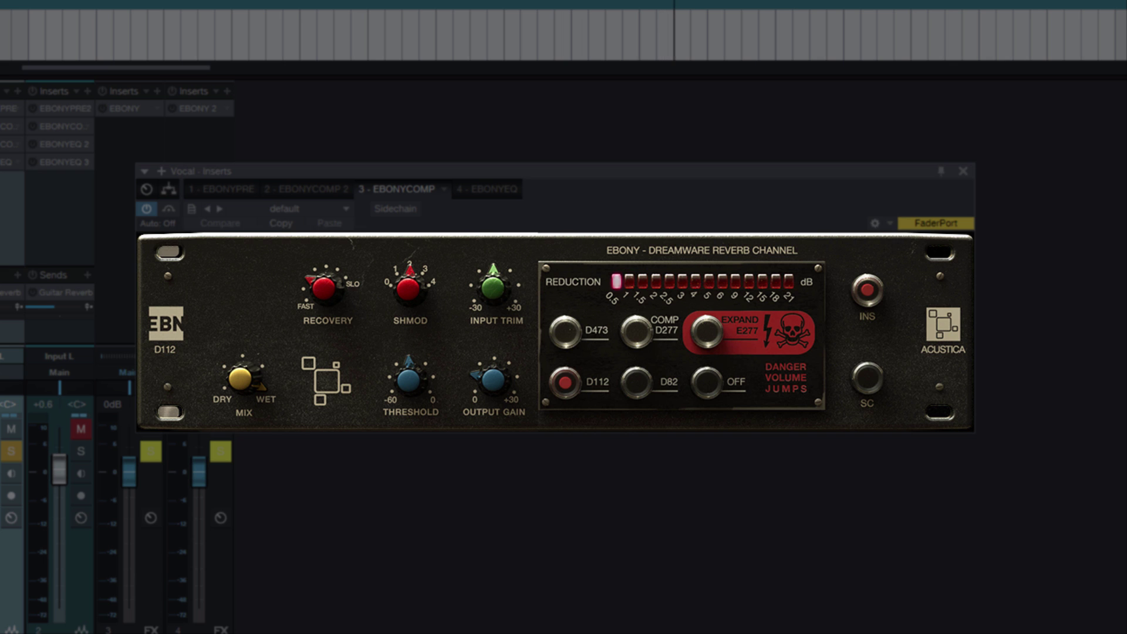
pyautogui.click(487, 189)
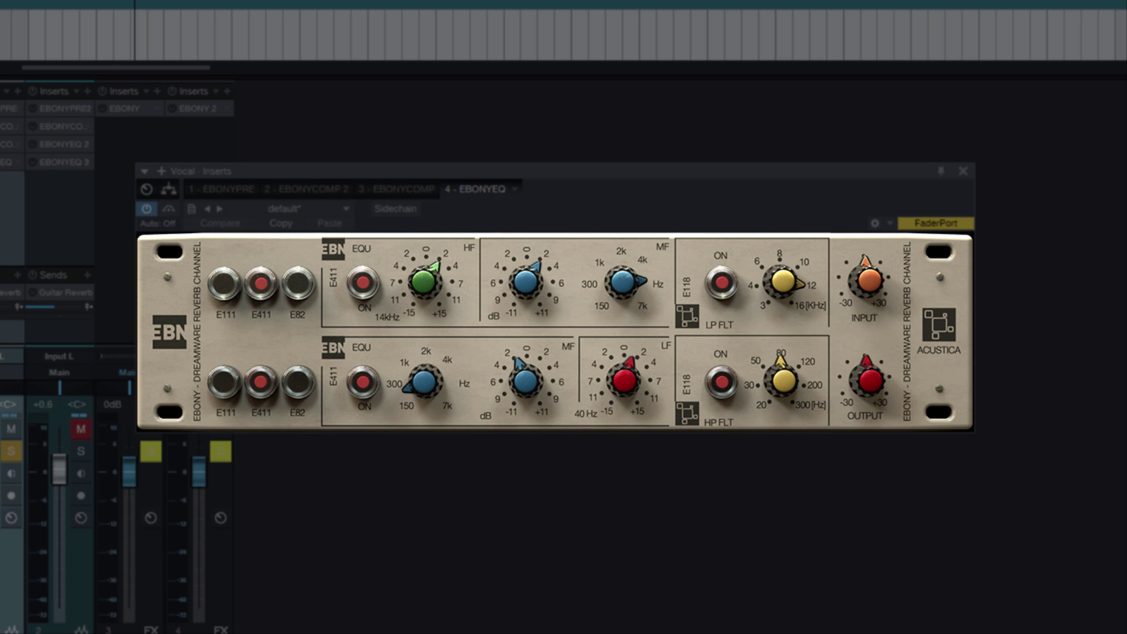
# Lower the vocal EBONYEQ's low-pass cutoff and reduce its upper mid-band boost.
pyautogui.moveTo(782, 282); pyautogui.dragTo(782, 340)
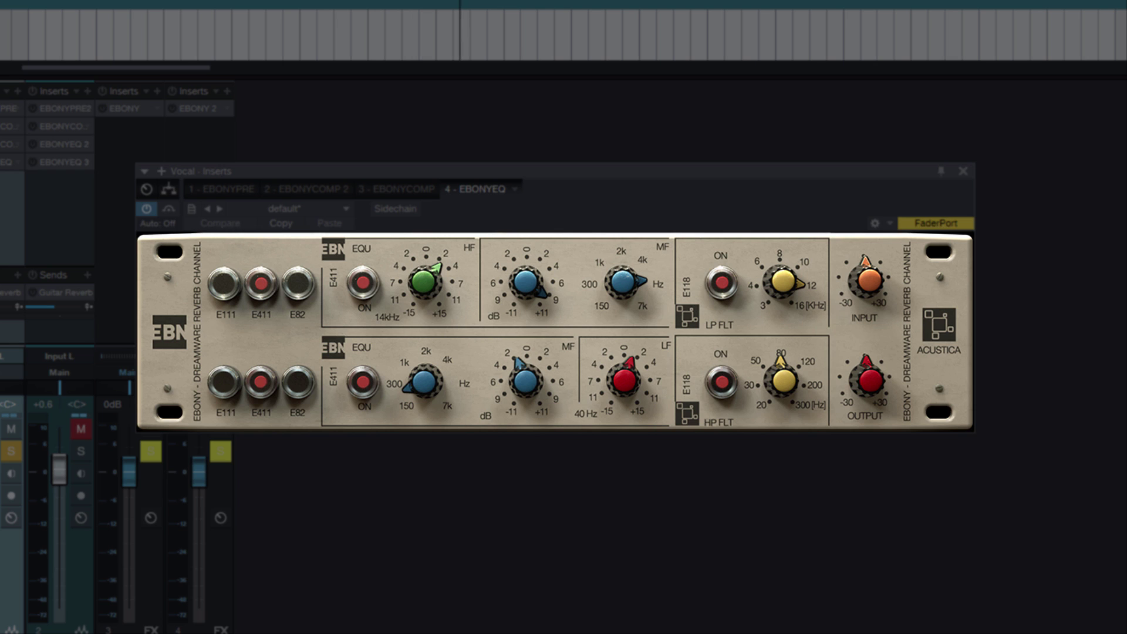
pyautogui.moveTo(526, 282); pyautogui.dragTo(526, 317)
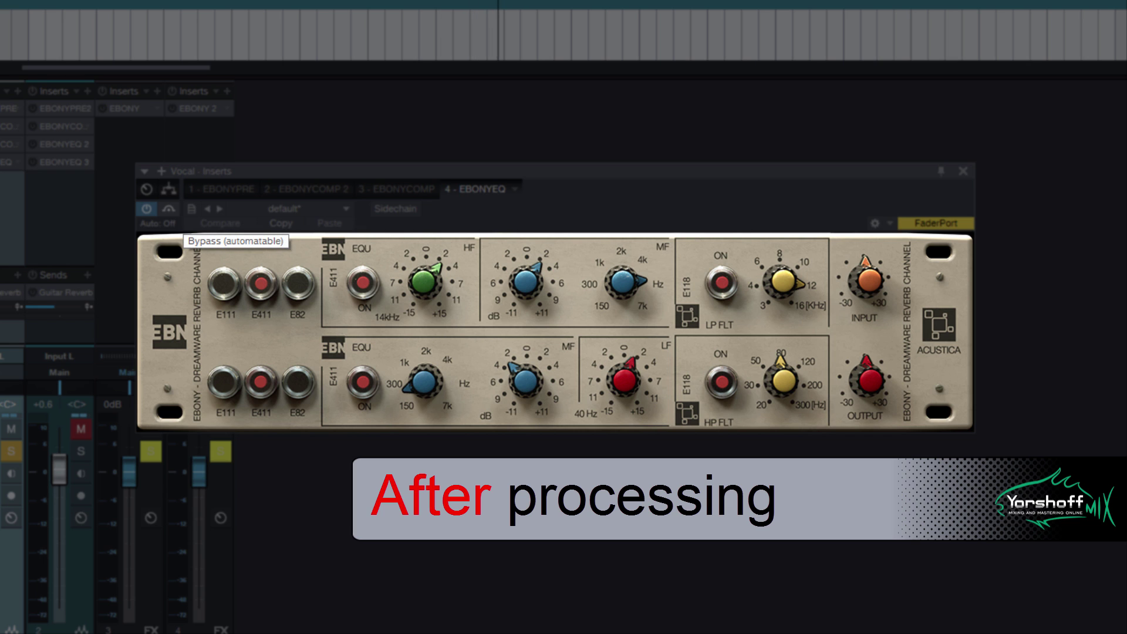
# Bypass the vocal EQ and re-enable it to compare processed and unprocessed sound.
pyautogui.click(168, 208)
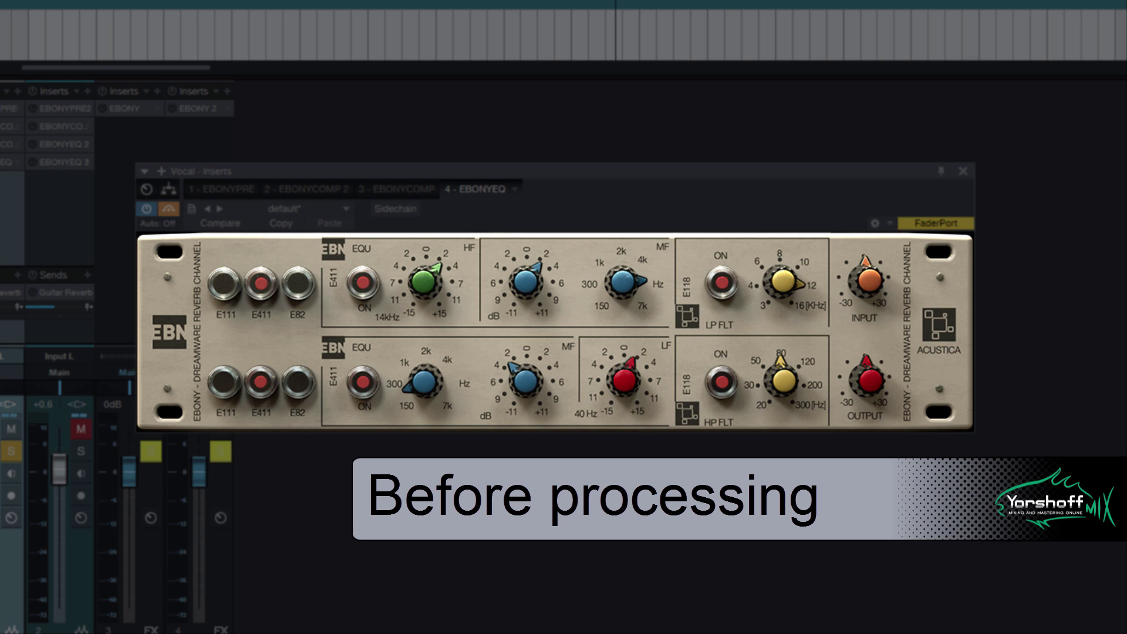
pyautogui.click(168, 209)
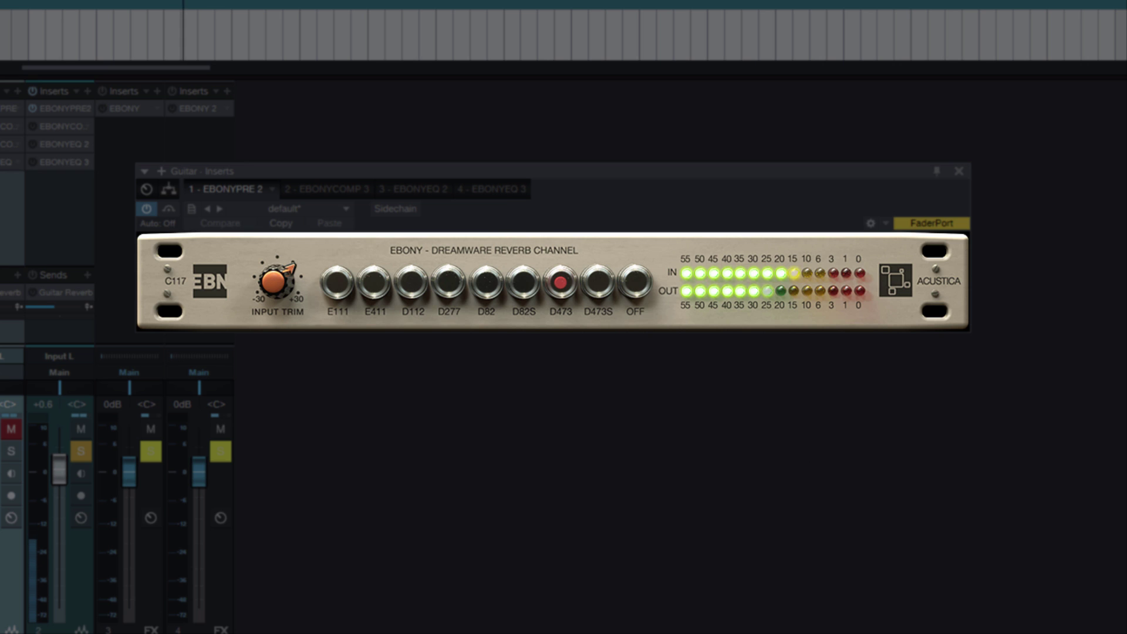
# Audition guitar preamps D82S and D112, settle on D473, and switch on the D277 compressor.
pyautogui.click(523, 283)
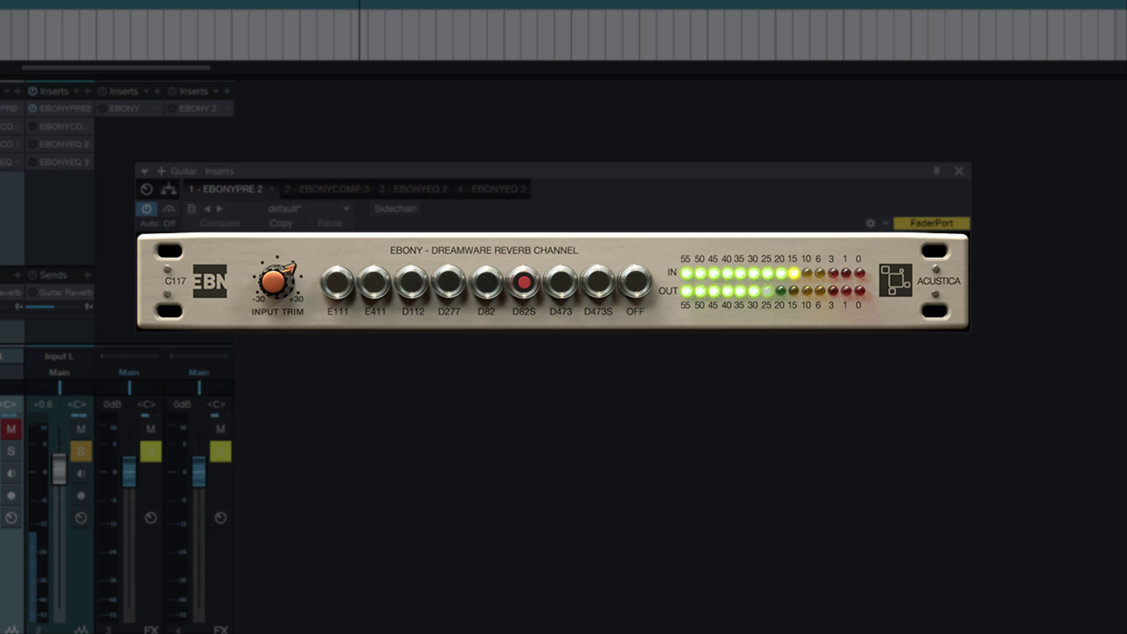
pyautogui.click(411, 283)
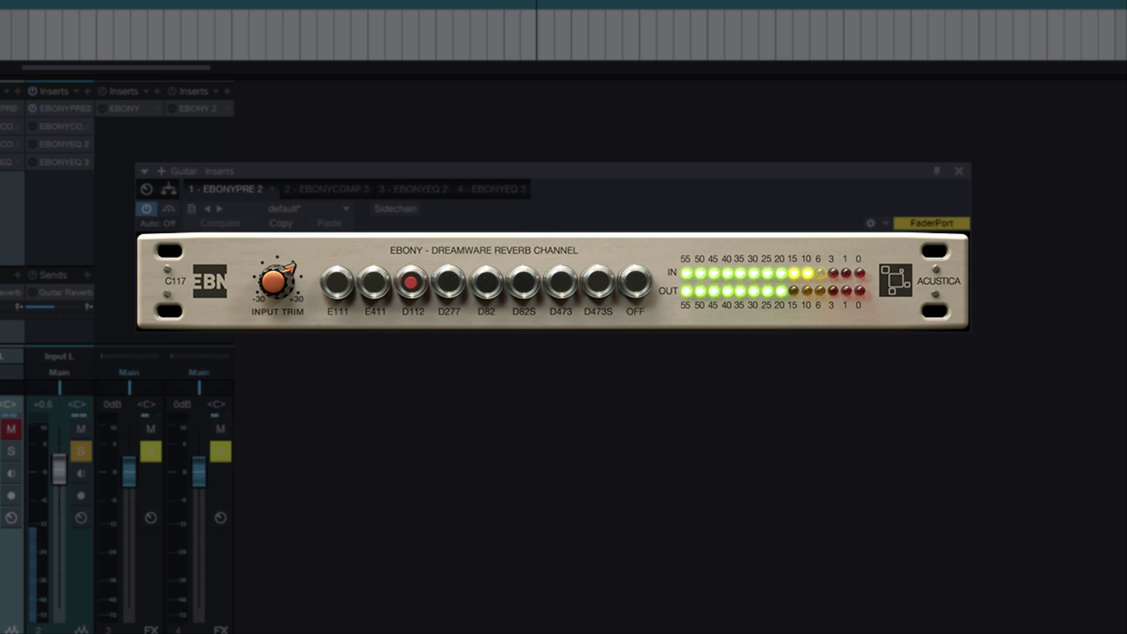
pyautogui.click(561, 283)
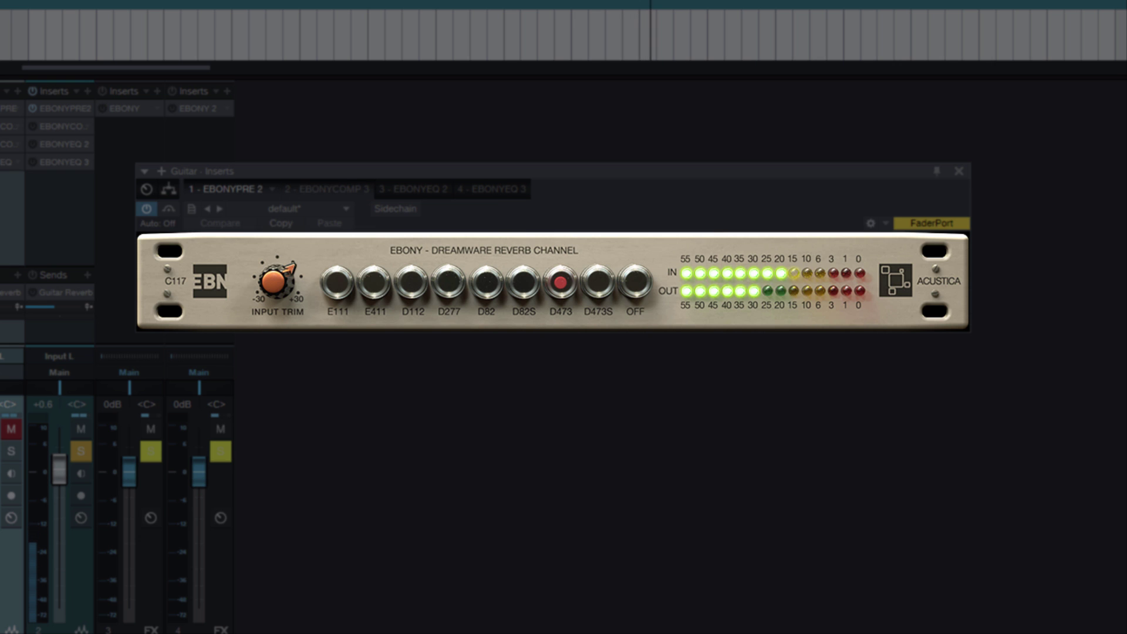
pyautogui.click(326, 190)
pyautogui.click(147, 209)
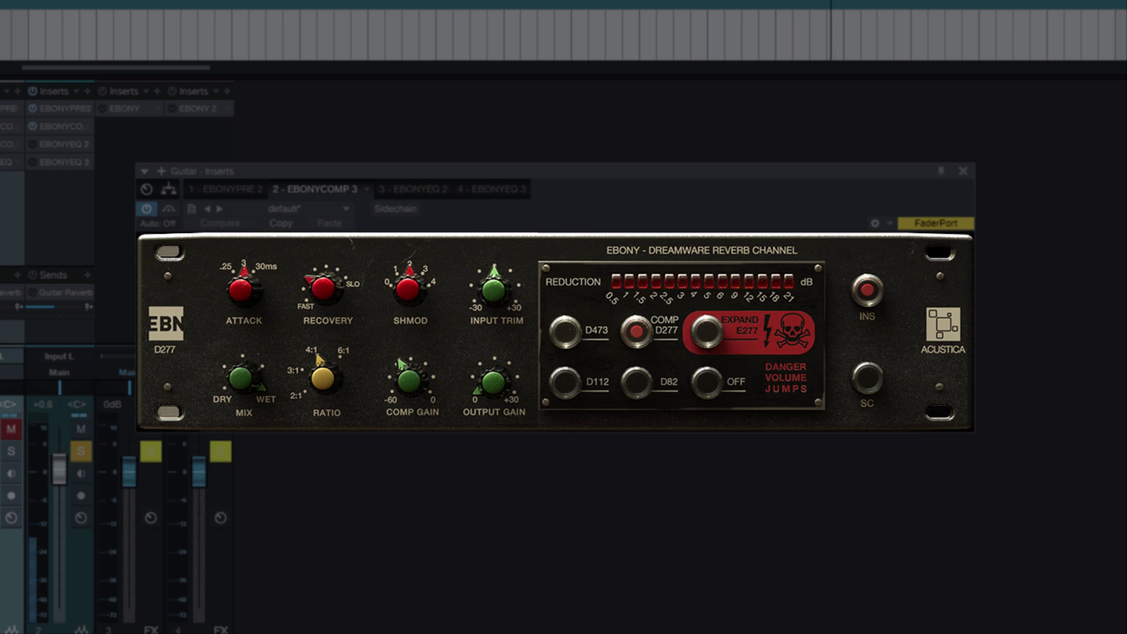
# Set EBONYCOMP 3's COMP GAIN knob to -60 for heavier guitar compression.
pyautogui.moveTo(409, 382); pyautogui.dragTo(409, 418)
# Switch on the guitar's Ebony EQ and boost its high-frequency gain to about +15.
pyautogui.click(413, 189)
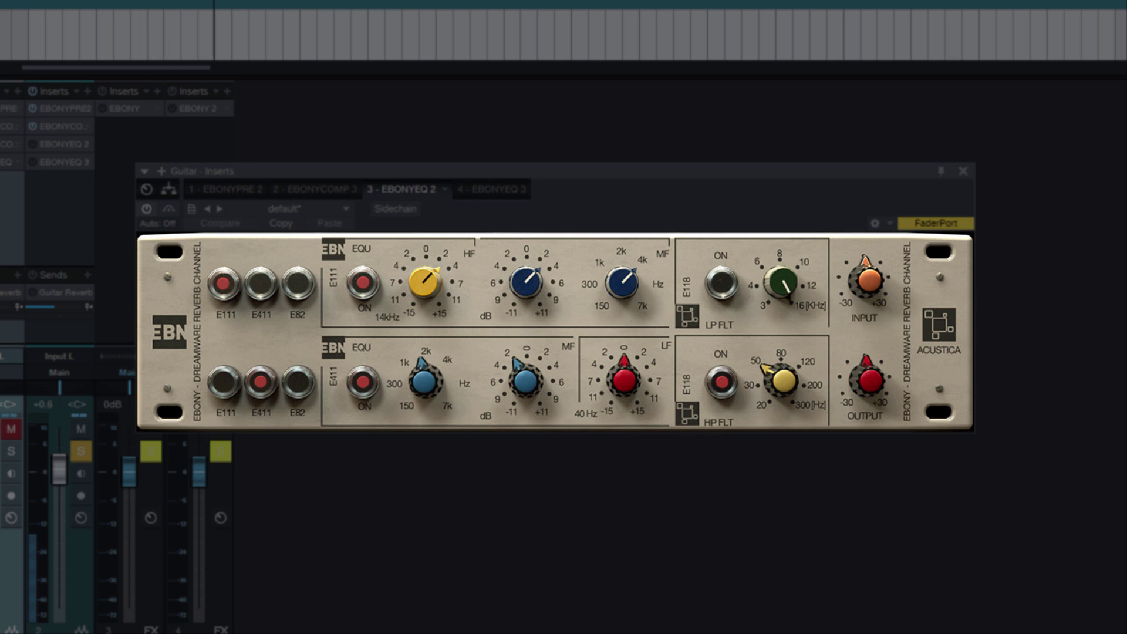
pyautogui.click(146, 209)
pyautogui.moveTo(425, 283); pyautogui.dragTo(425, 242)
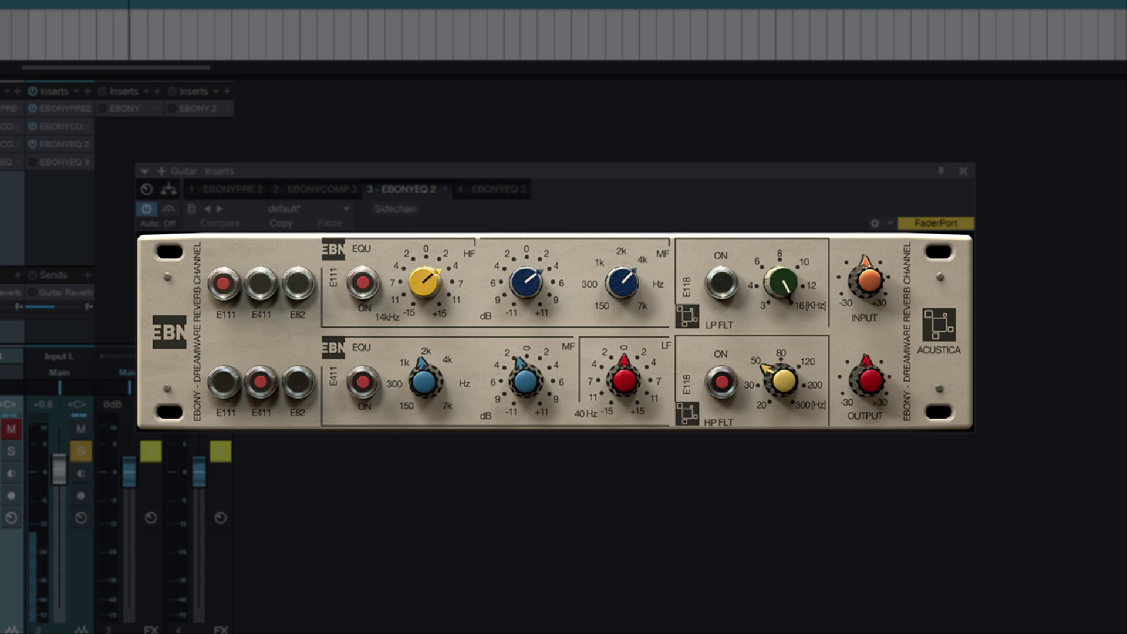
# Switch on the guitar's EBONYEQ 3 and boost its lower mid band by about 6 dB.
pyautogui.click(491, 189)
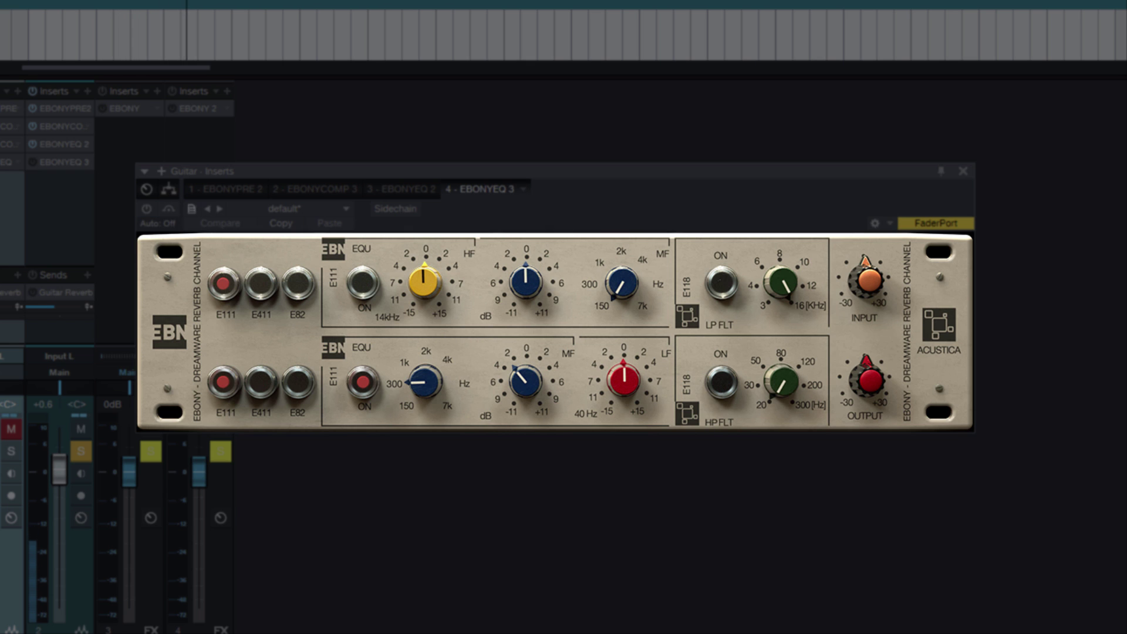
pyautogui.click(146, 209)
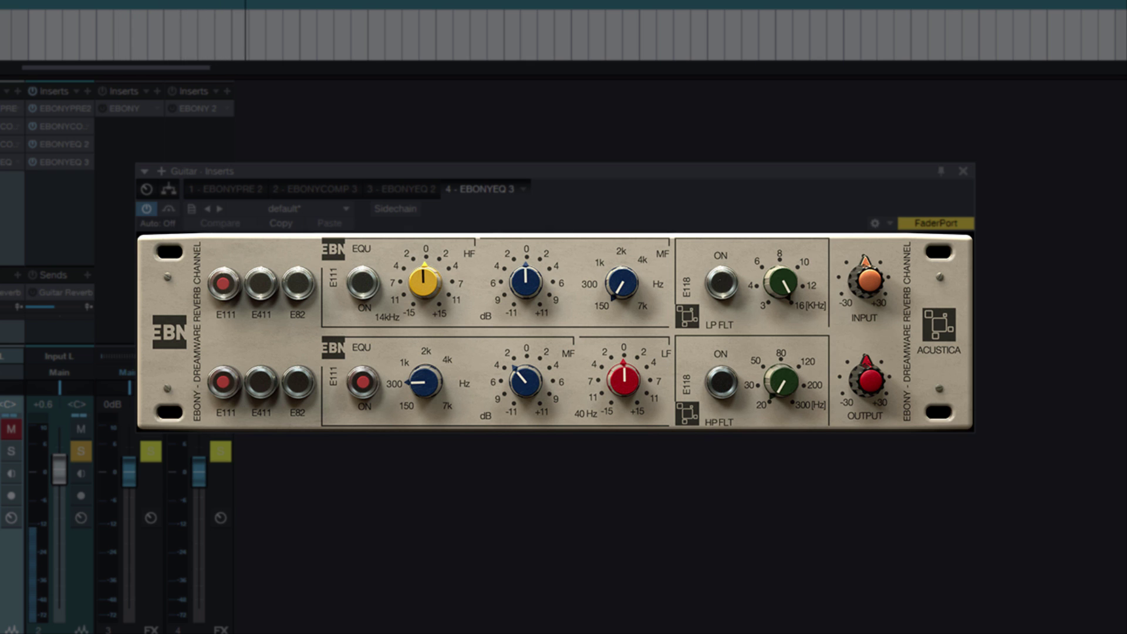
pyautogui.moveTo(526, 381); pyautogui.dragTo(525, 332)
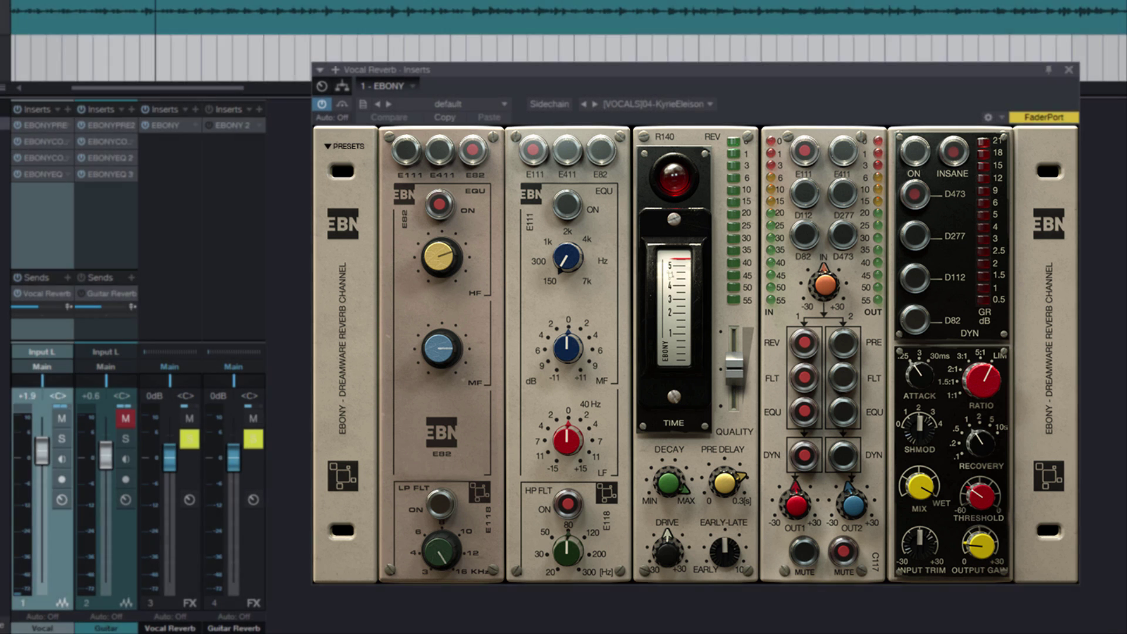
# Play the song and set the vocal's Vocal Reverb send to about -3.9 dB, keeping the current preset.
pyautogui.press('space')
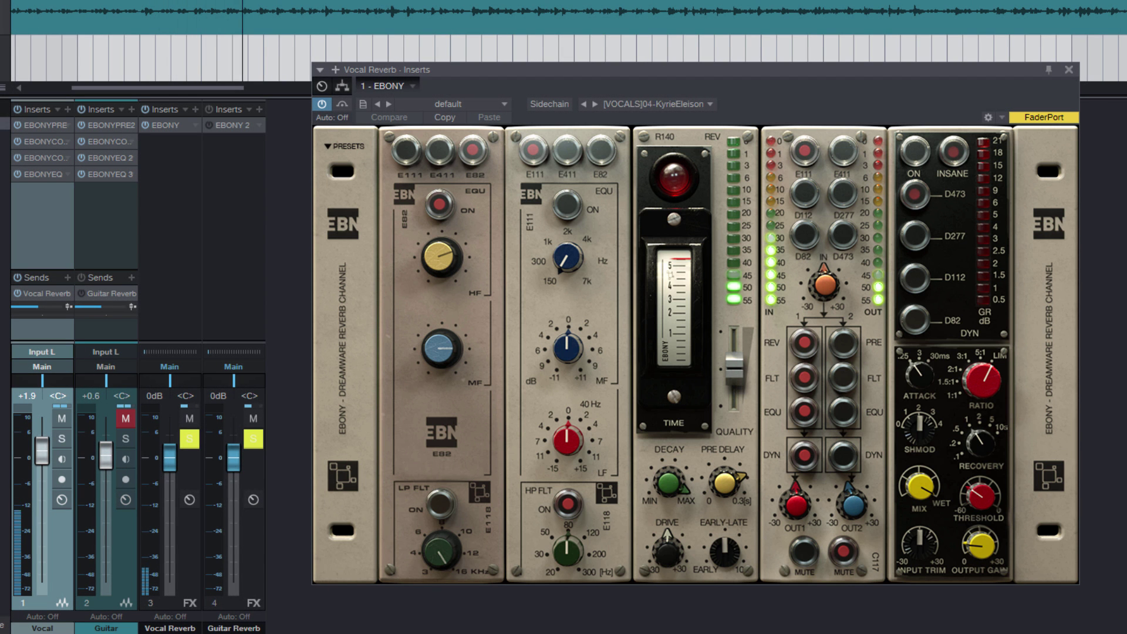
pyautogui.moveTo(39, 306); pyautogui.dragTo(58, 306)
pyautogui.click(657, 104)
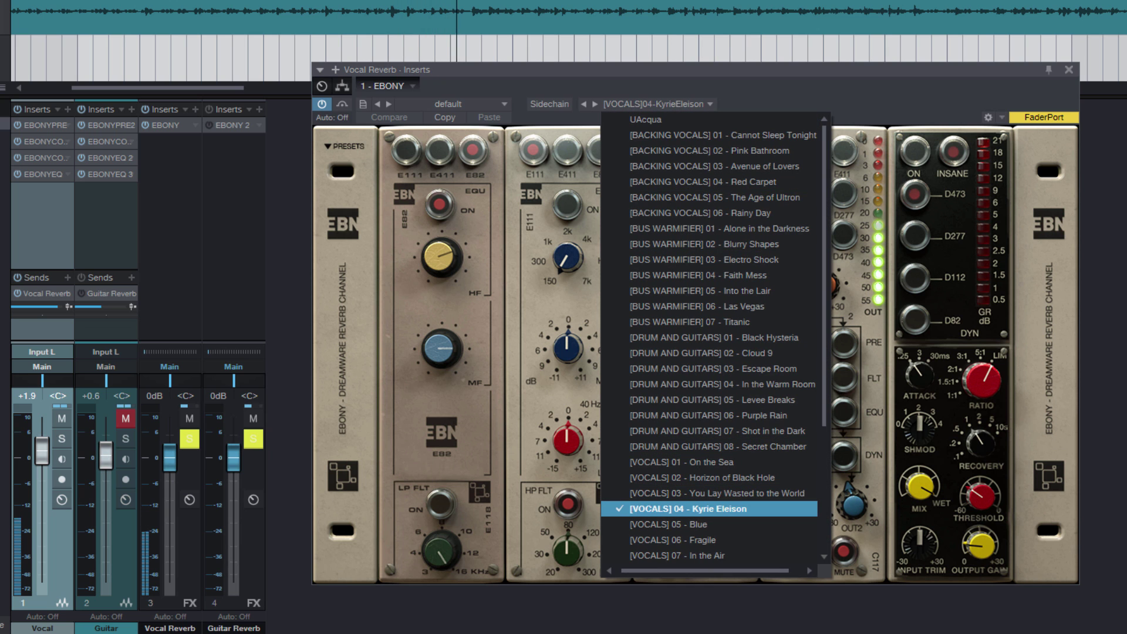
pyautogui.click(688, 509)
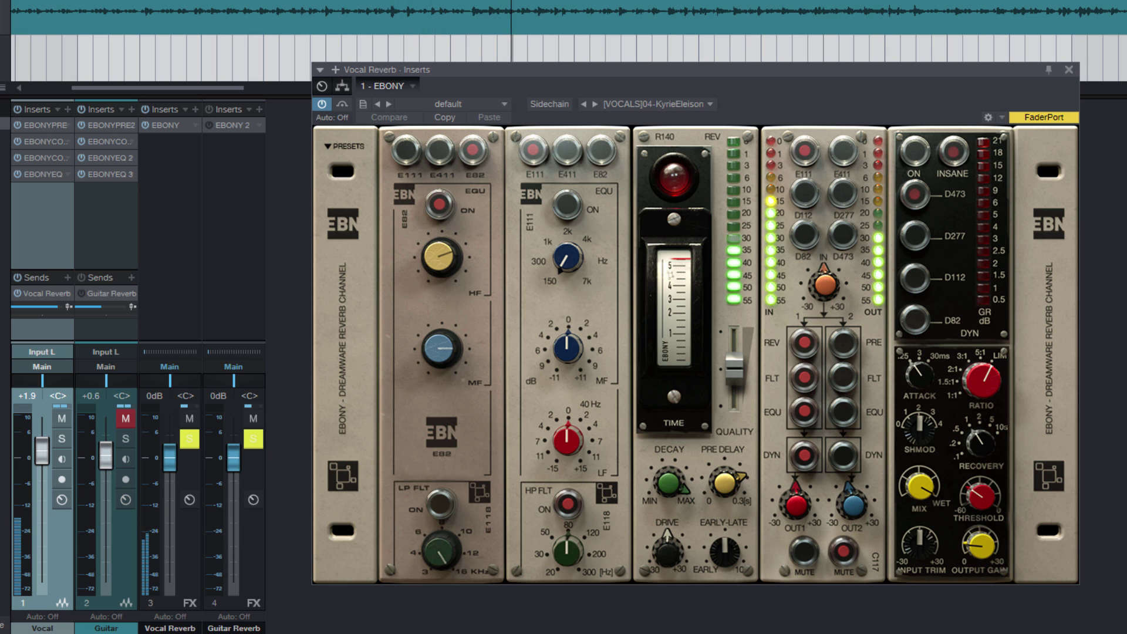
pyautogui.moveTo(57, 307); pyautogui.dragTo(41, 306)
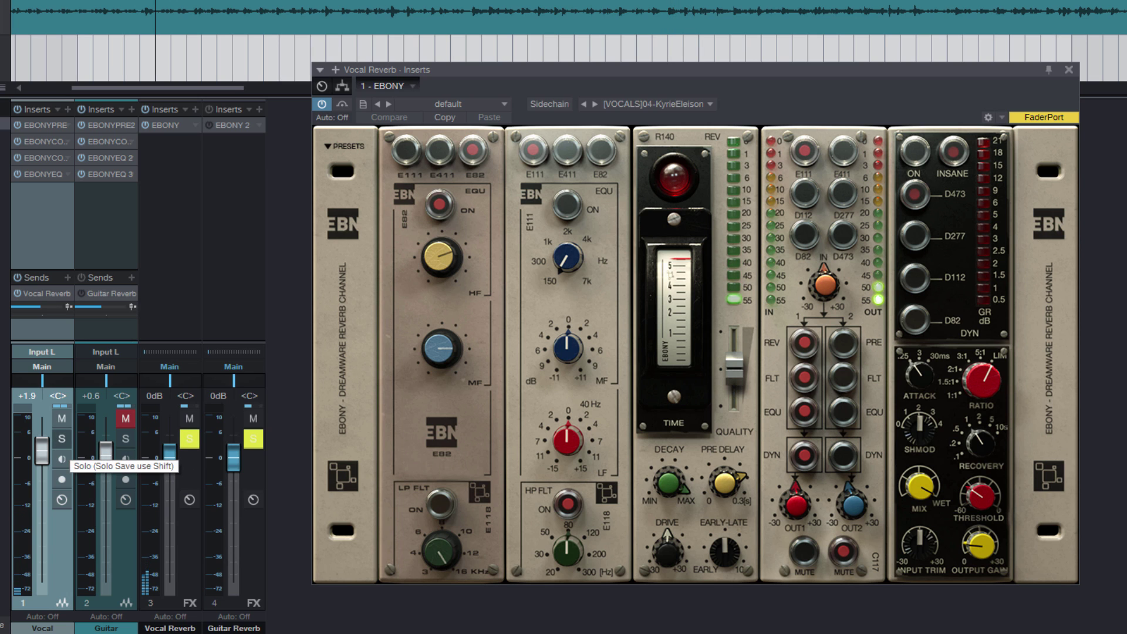
# Solo the vocal, trim its reverb send to +1.8 dB and raise the reverb QUALITY.
pyautogui.click(61, 440)
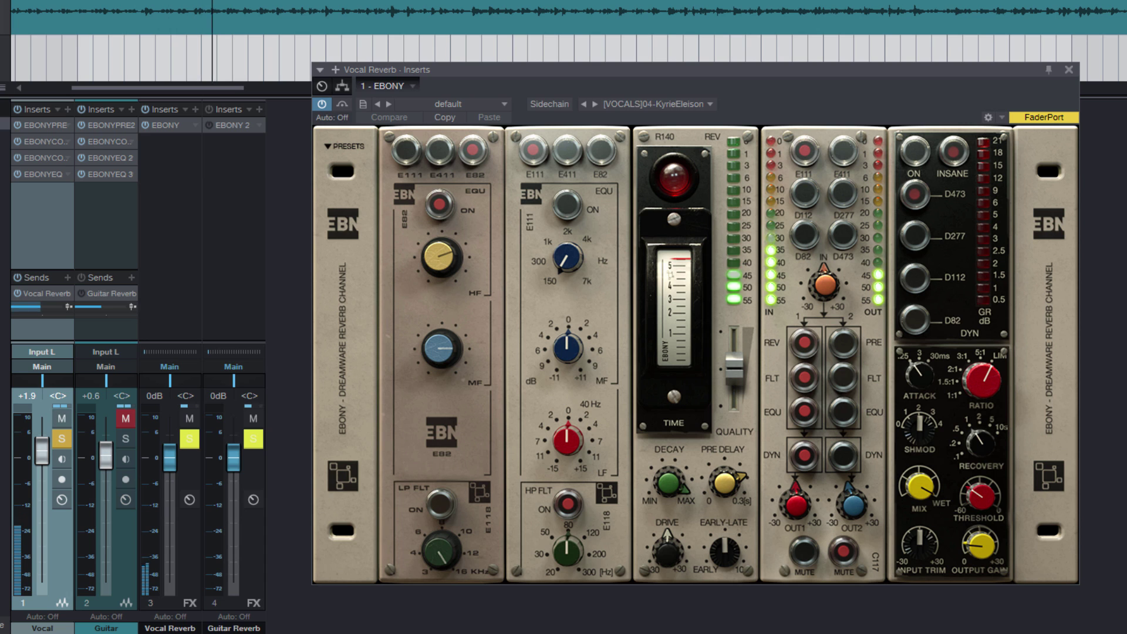
pyautogui.moveTo(40, 306)
pyautogui.mouseDown()
pyautogui.moveTo(57, 307)
pyautogui.moveTo(40, 307)
pyautogui.mouseUp()
pyautogui.moveTo(734, 368); pyautogui.dragTo(734, 354)
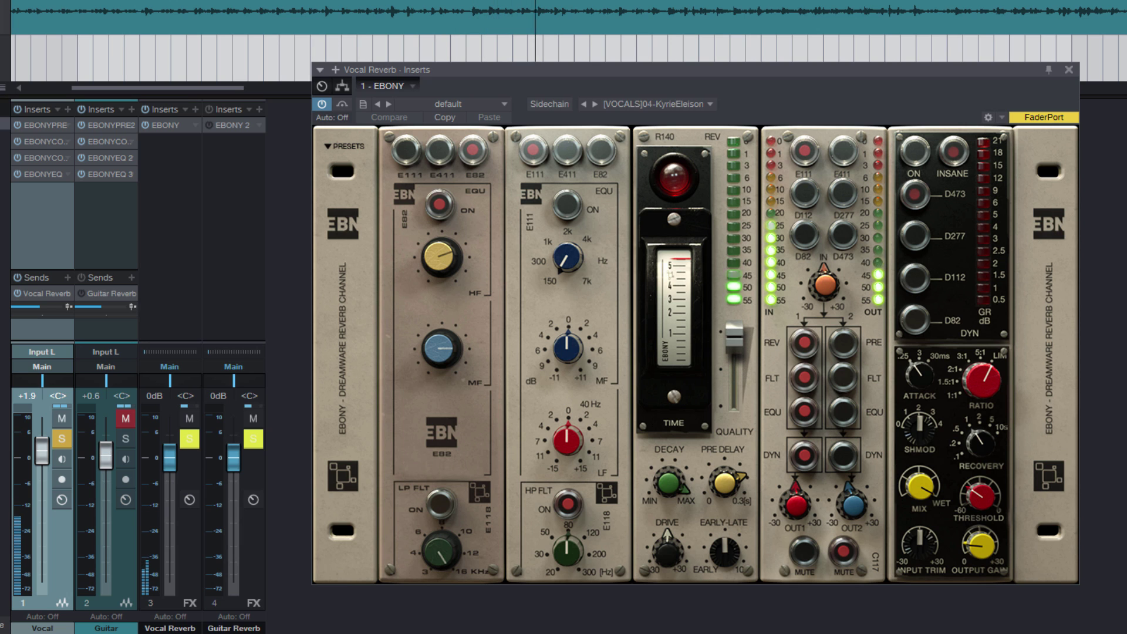
pyautogui.moveTo(40, 307); pyautogui.dragTo(54, 306)
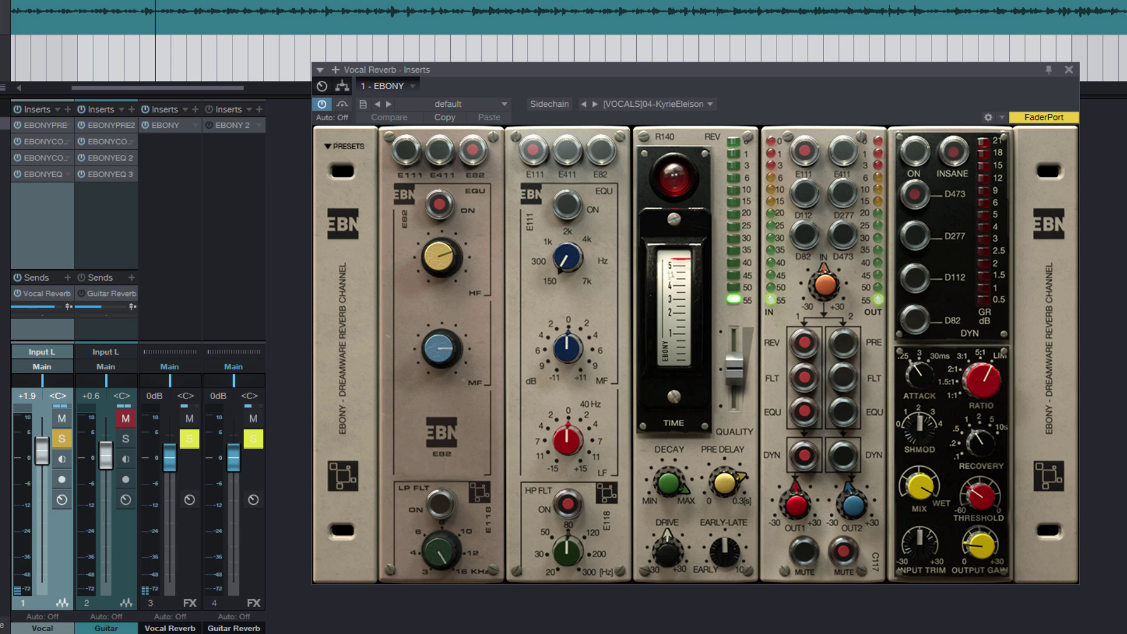
pyautogui.moveTo(54, 307); pyautogui.dragTo(41, 306)
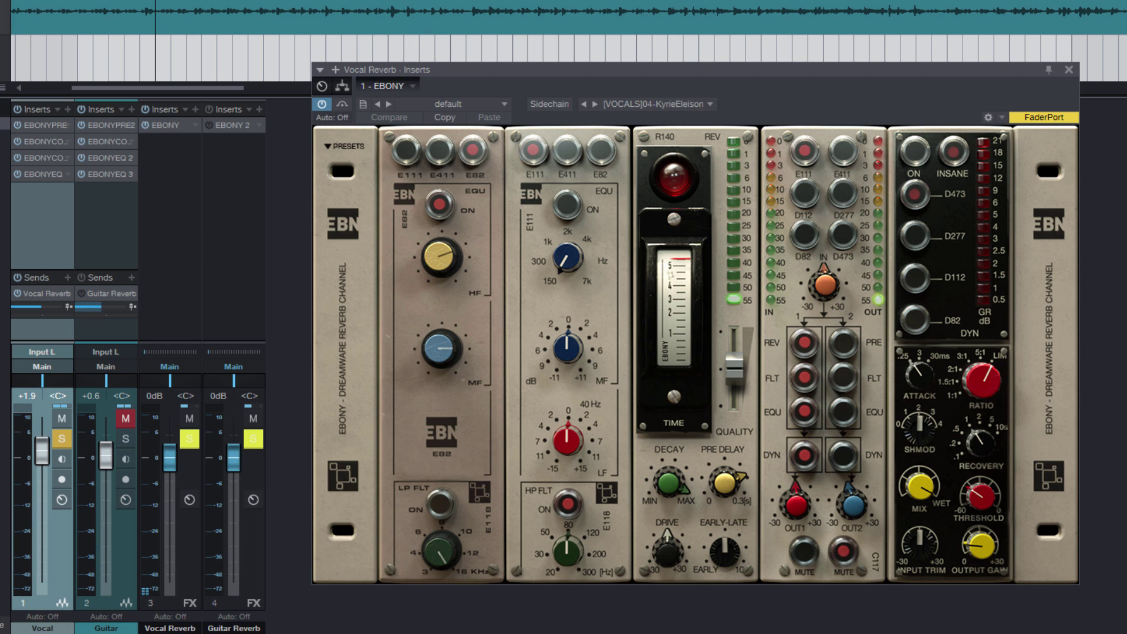
# Mute the vocal and switch on the Guitar Reverb channel's EBONY 2 reverb.
pyautogui.press('m')
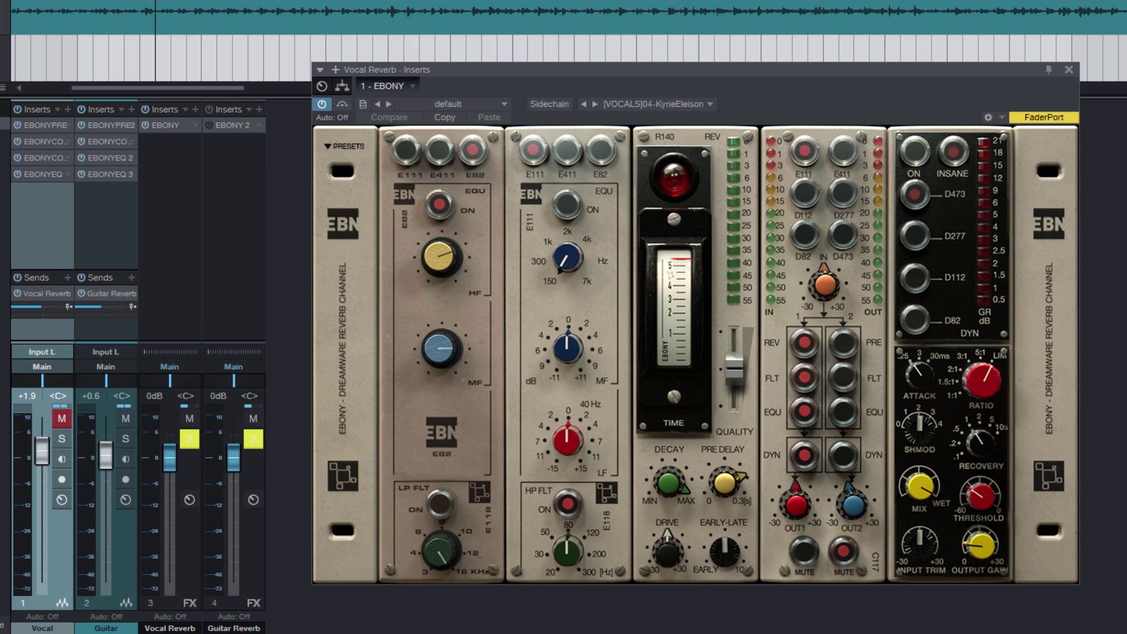
pyautogui.doubleClick(232, 125)
pyautogui.click(322, 104)
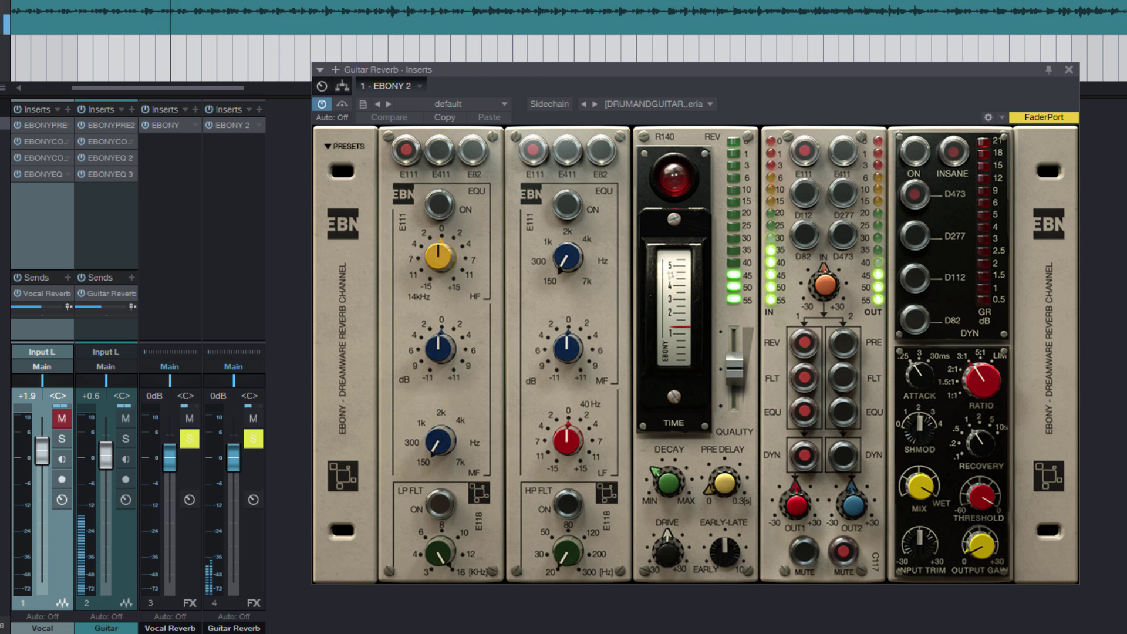
# Solo the guitar and set its Guitar Reverb send to -3.0 dB, leaving the reverb preset unchanged.
pyautogui.moveTo(101, 306); pyautogui.dragTo(116, 307)
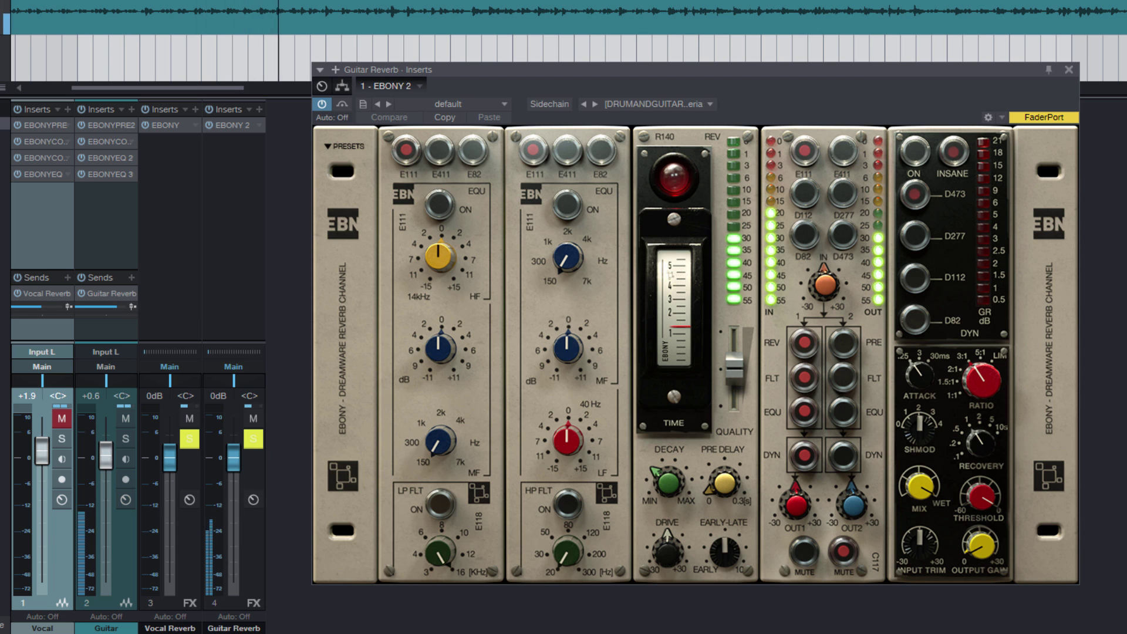
pyautogui.click(658, 104)
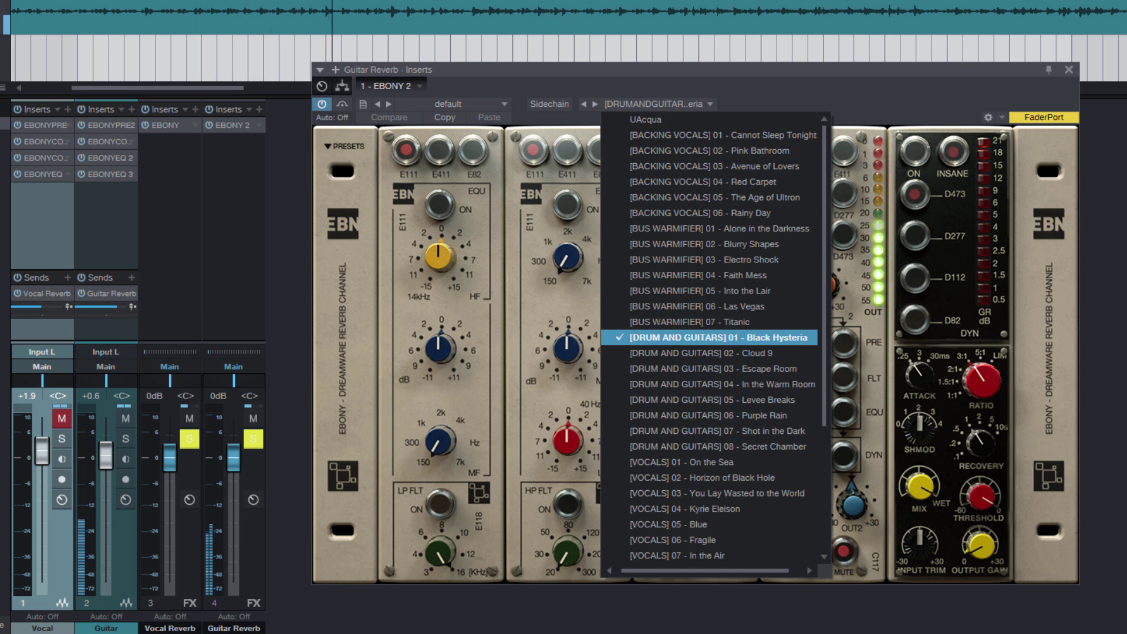
pyautogui.press('Escape')
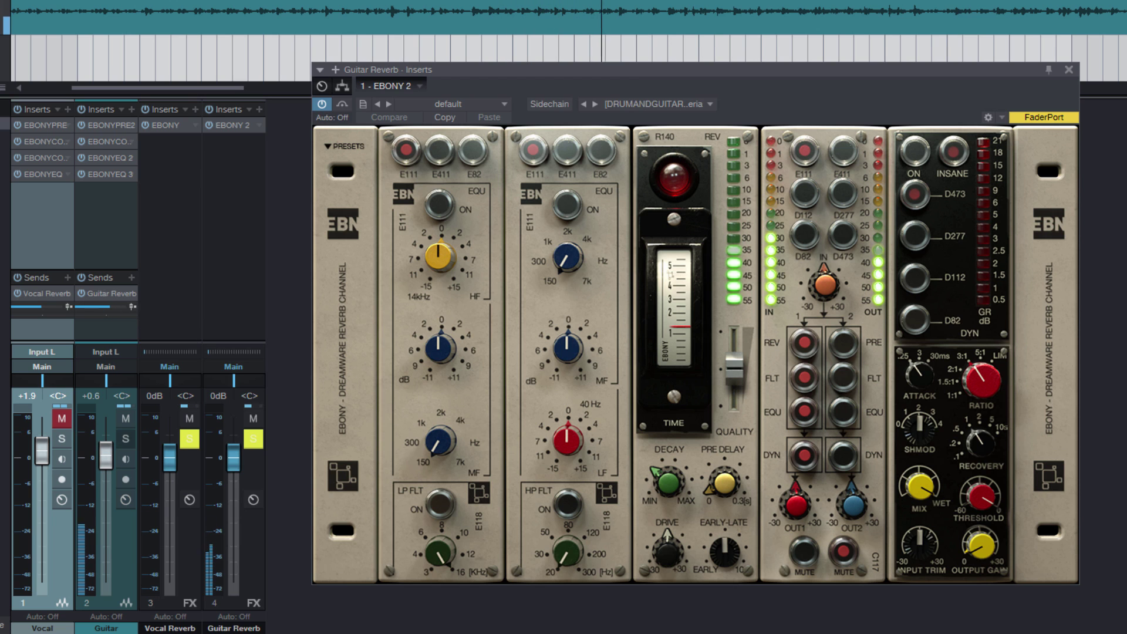
pyautogui.click(125, 438)
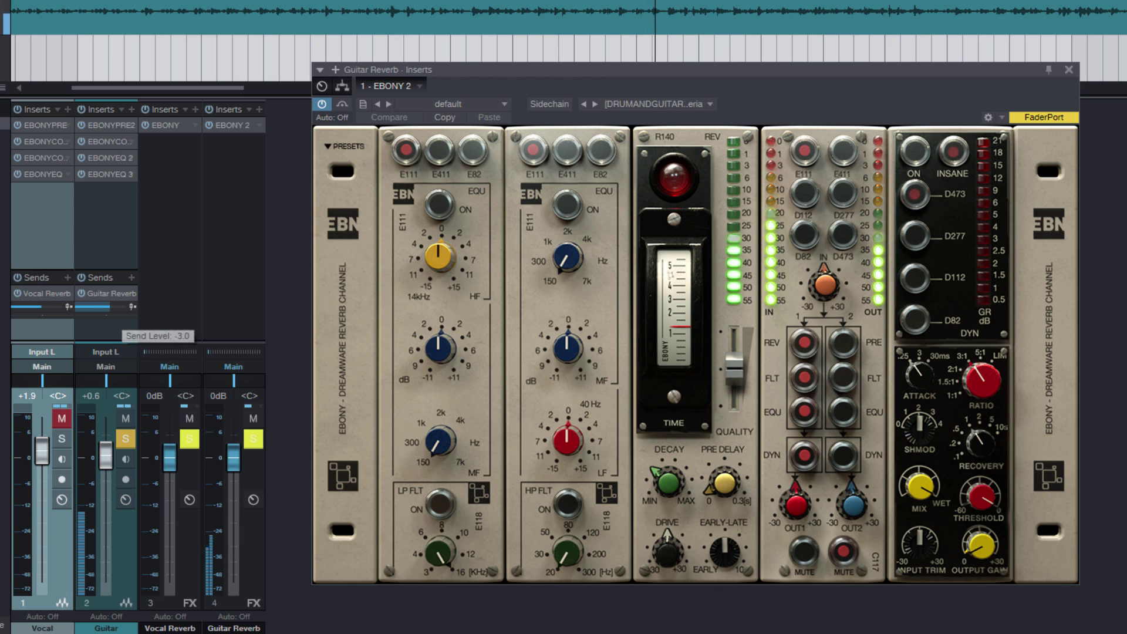
pyautogui.moveTo(110, 307); pyautogui.dragTo(103, 307)
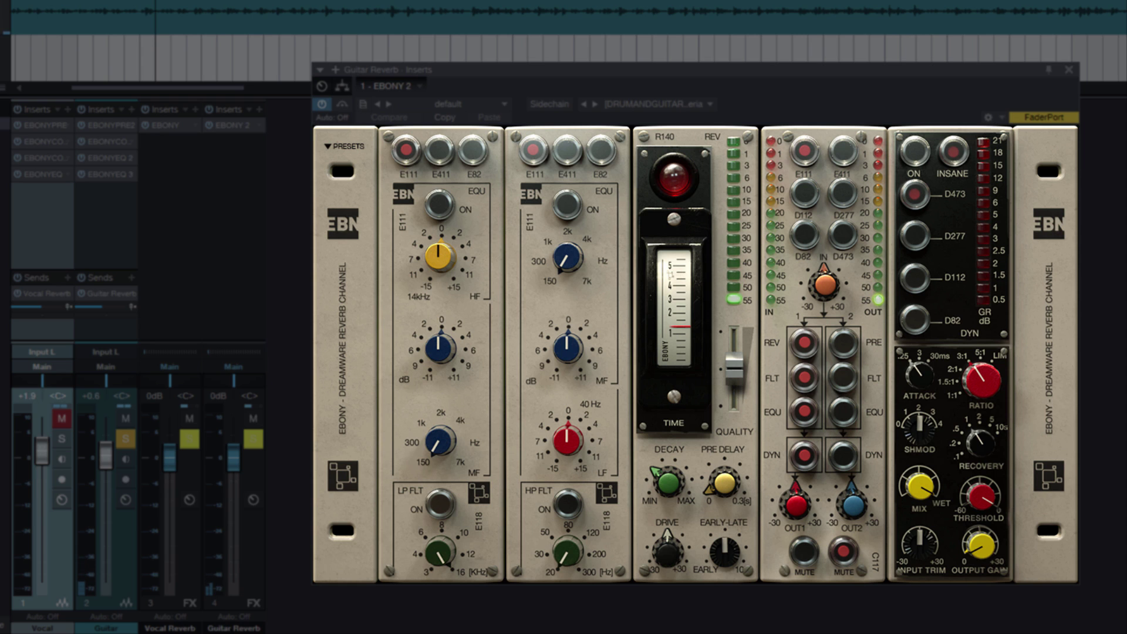
# Unsolo the guitar and make both reverb channels solo-safe.
pyautogui.click(126, 439)
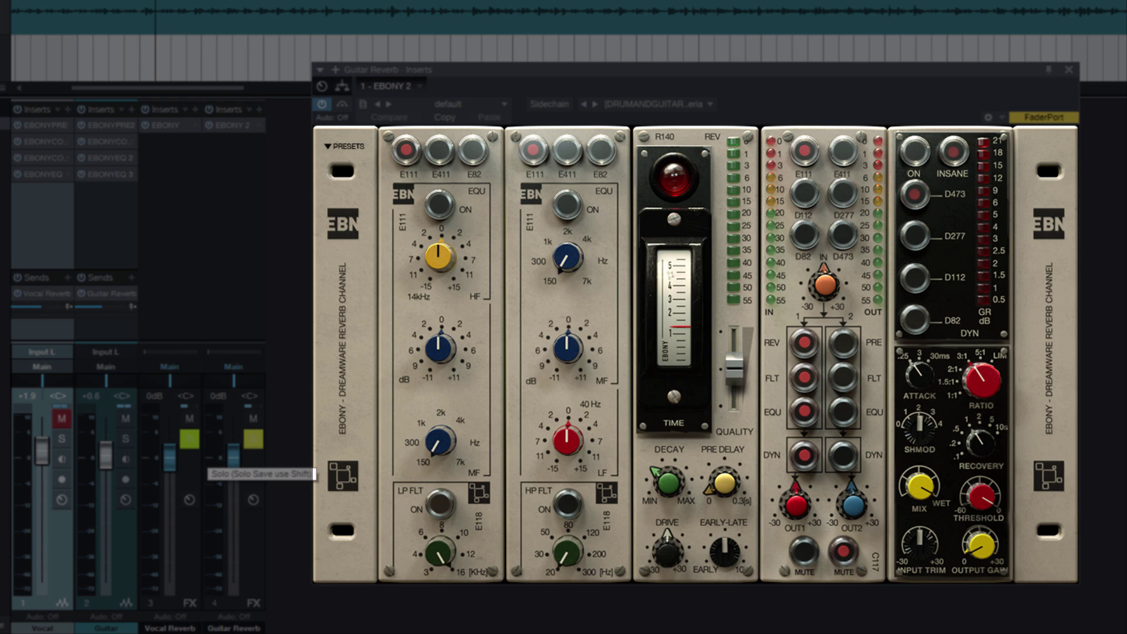
pyautogui.click(190, 439)
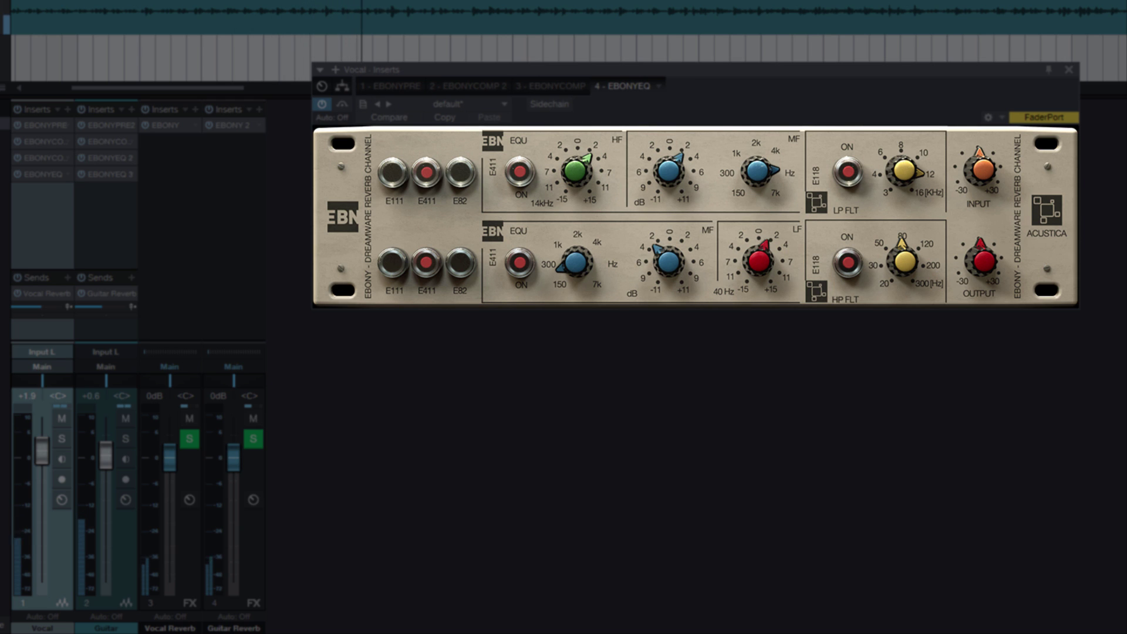
# Bring up the Guitar channel's EBONYEQ 3 insert.
pyautogui.doubleClick(108, 175)
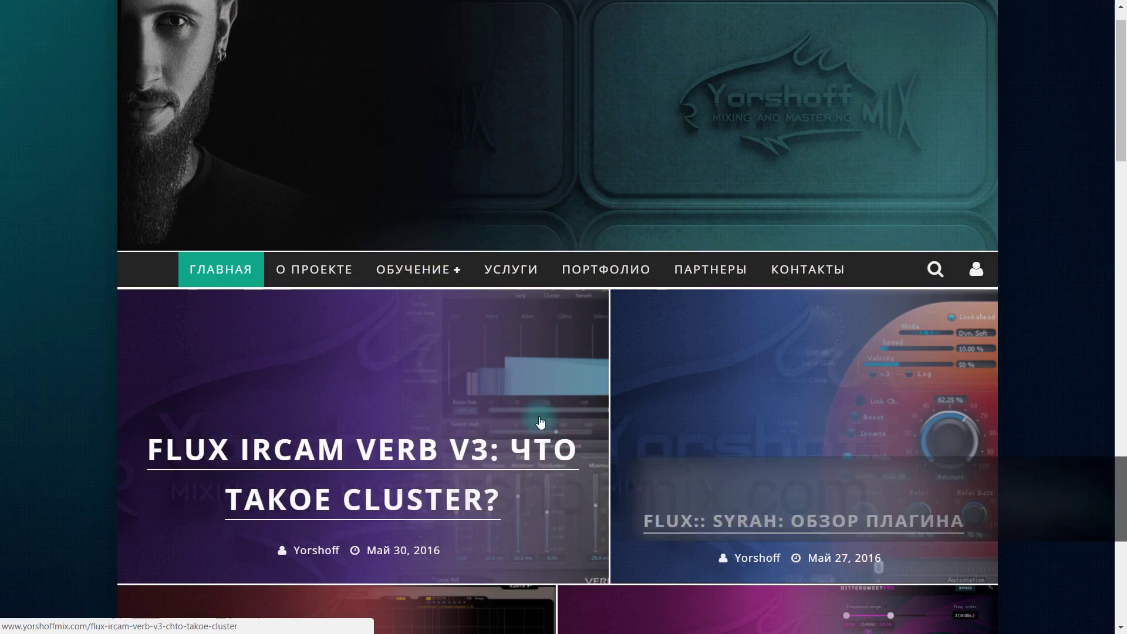
# Scroll down the YouTube channel page and open its Видео (Videos) tab.
pyautogui.moveTo(446, 284)
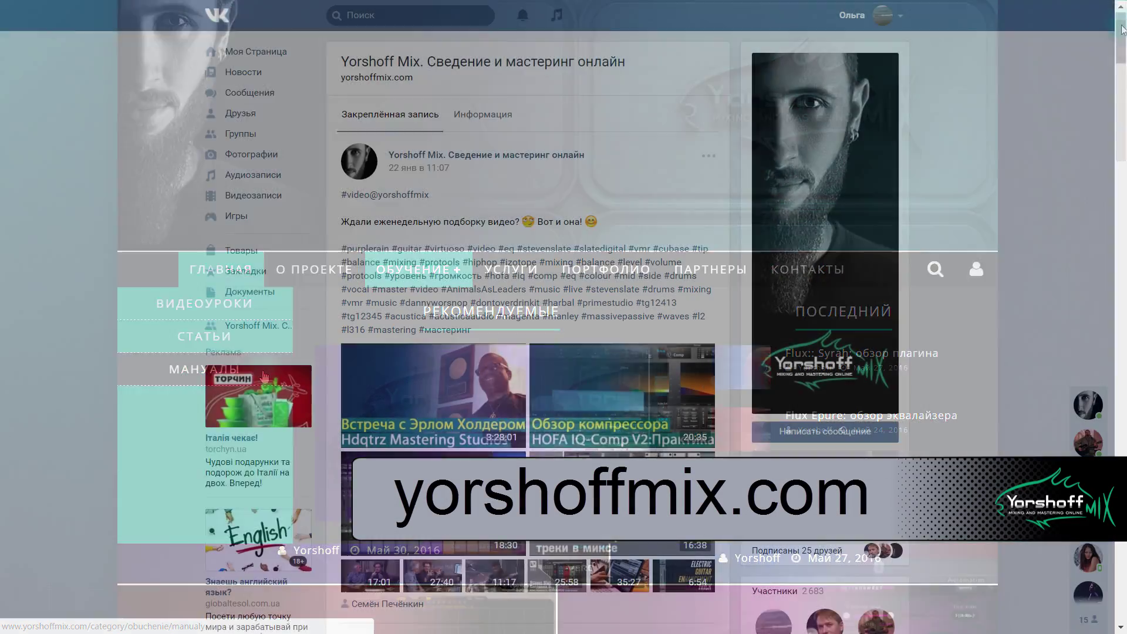
pyautogui.moveTo(1122, 29); pyautogui.dragTo(1123, 205)
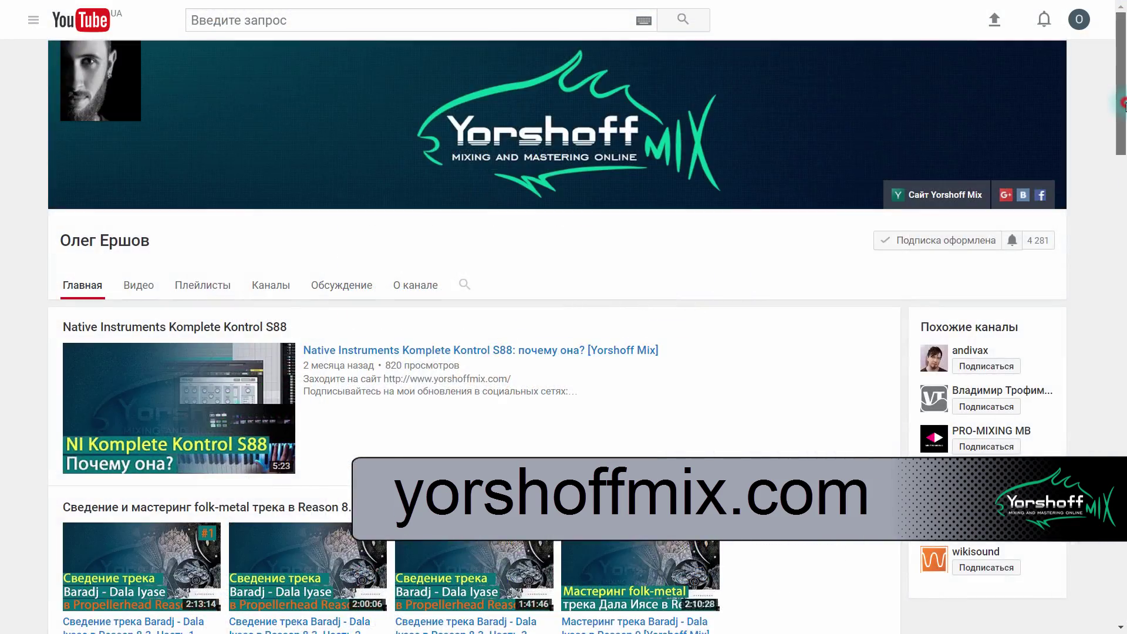
pyautogui.moveTo(1118, 126); pyautogui.dragTo(1098, 449)
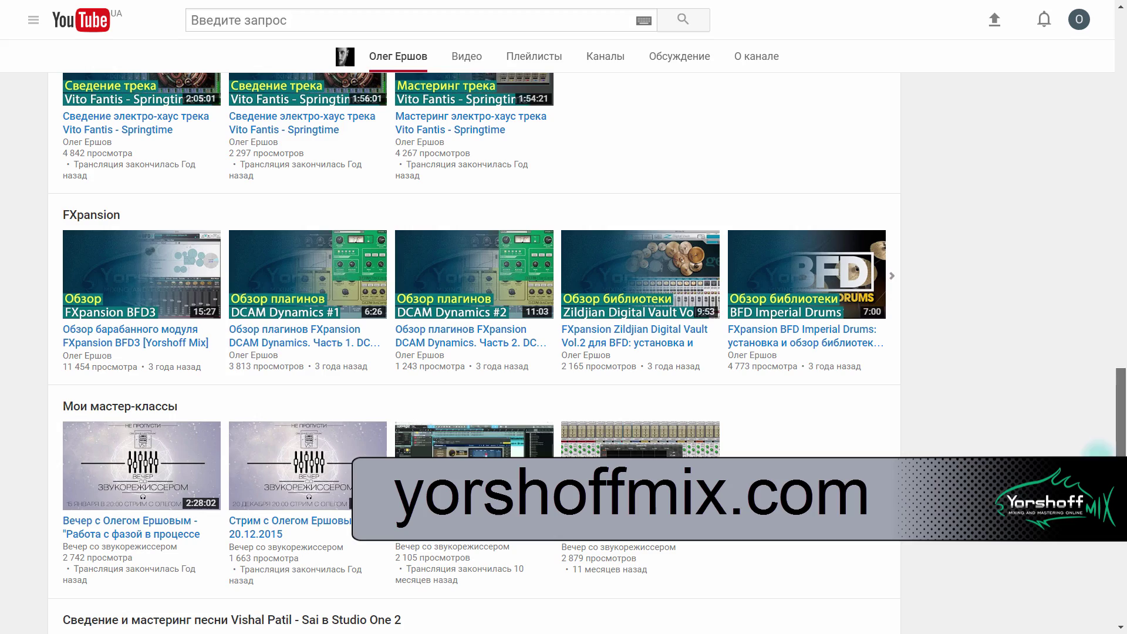
pyautogui.click(464, 57)
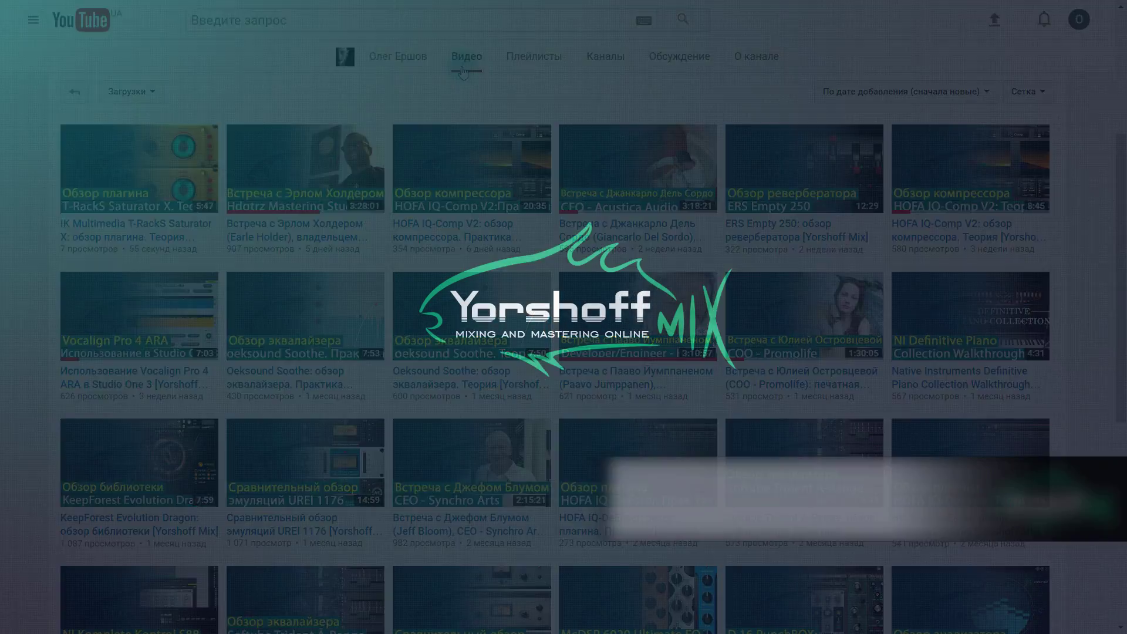